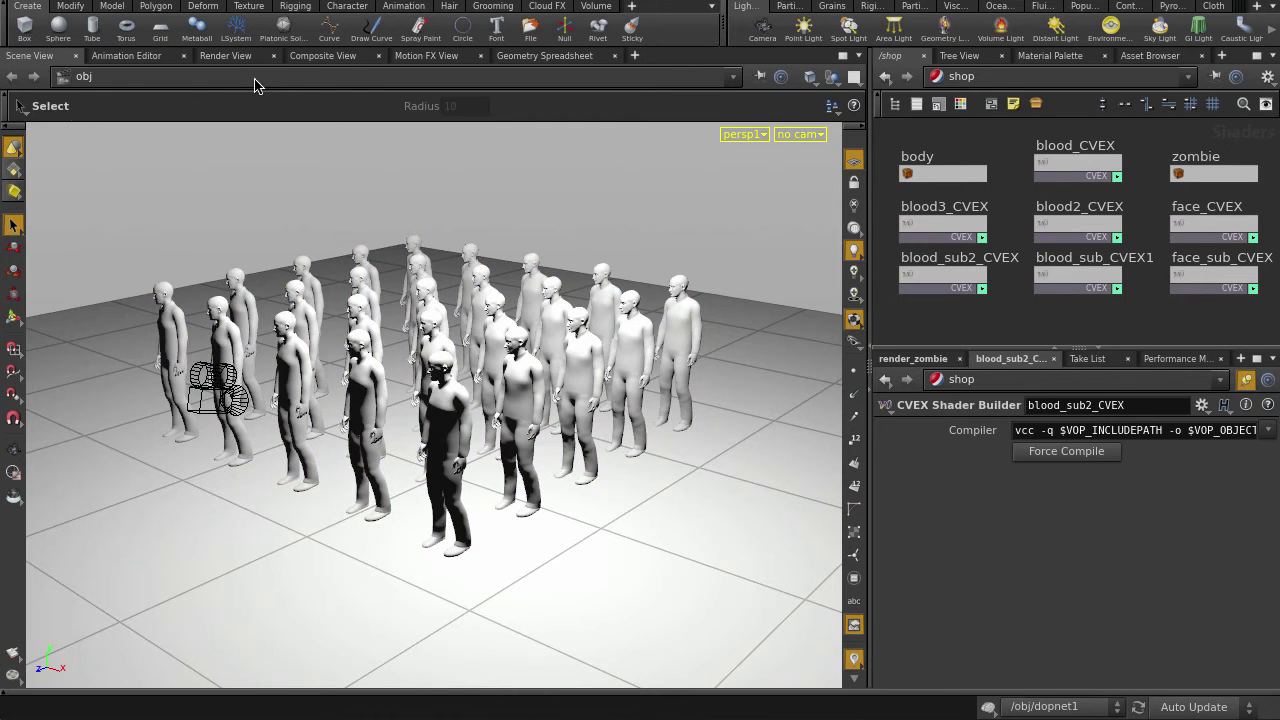
Switch the main pane from the 3D scene to the Render View.
left_click(246, 58)
Set the render camera to /obj/cam2 and the output driver to /out/mantra_ipr1.
left_click(398, 79)
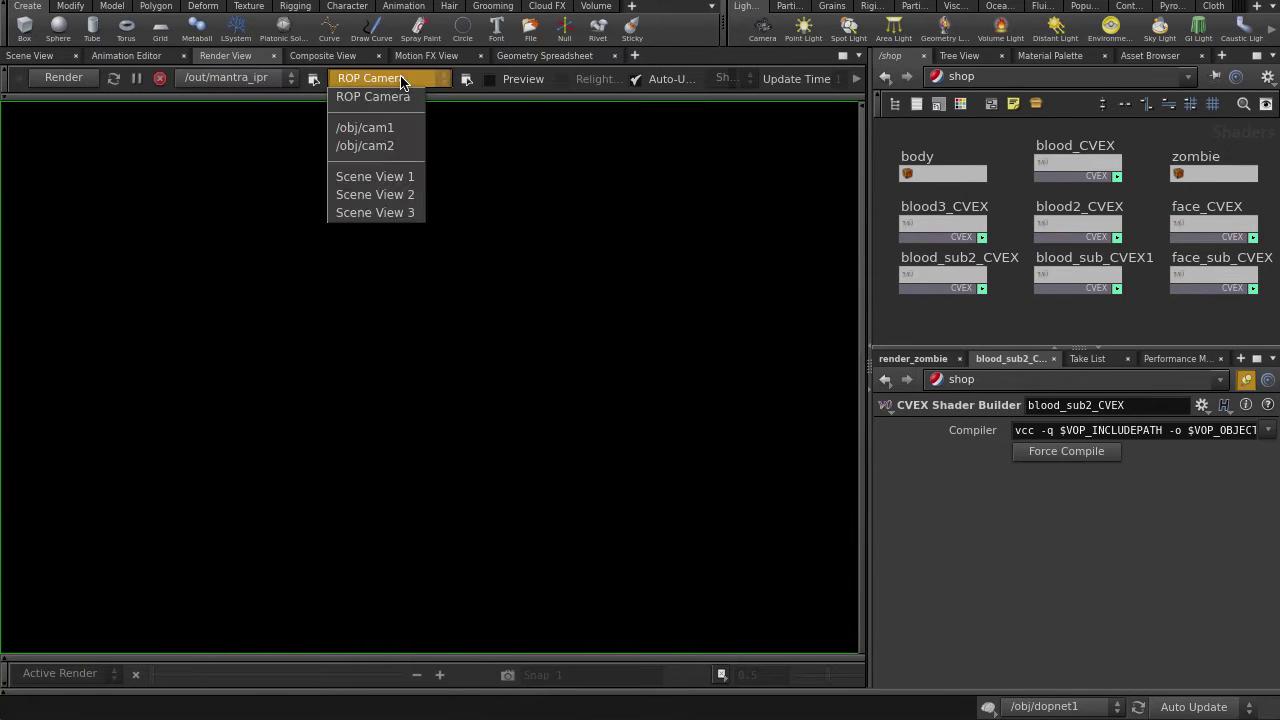
left_click(393, 148)
left_click(266, 78)
left_click(255, 114)
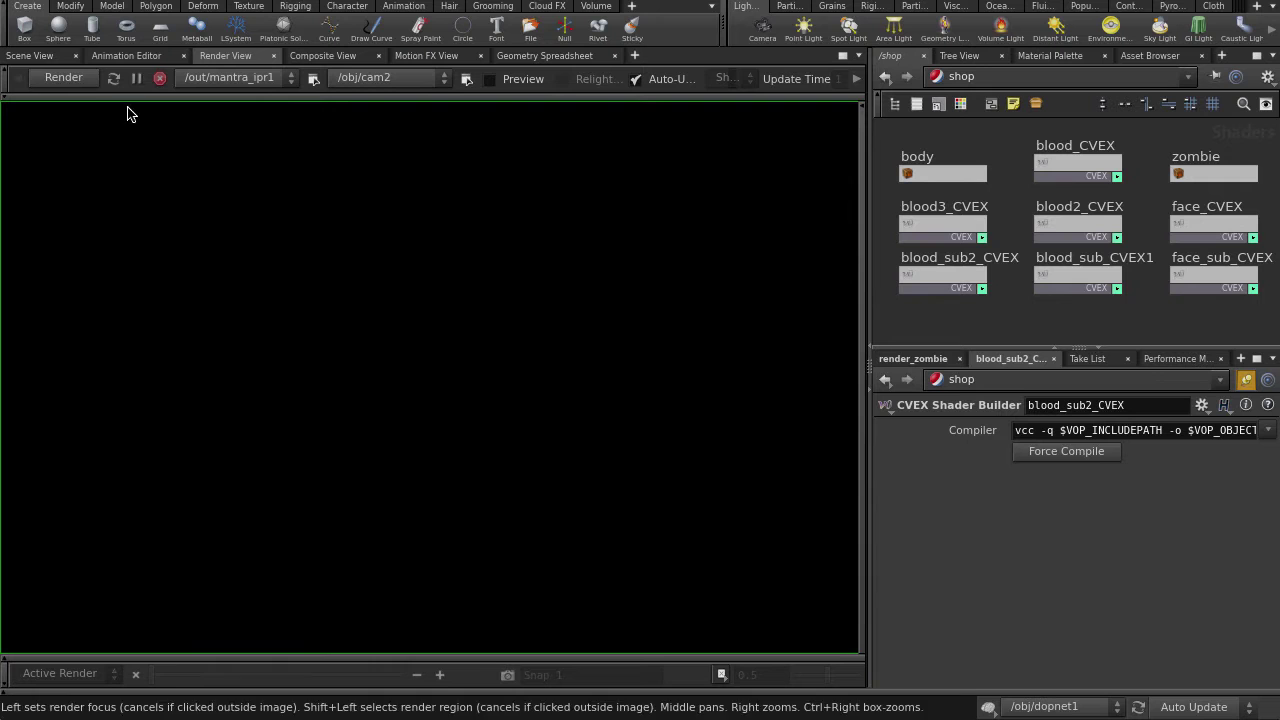
Render the zombie crowd at 640x480 and widen the right-hand shader panes.
left_click(76, 83)
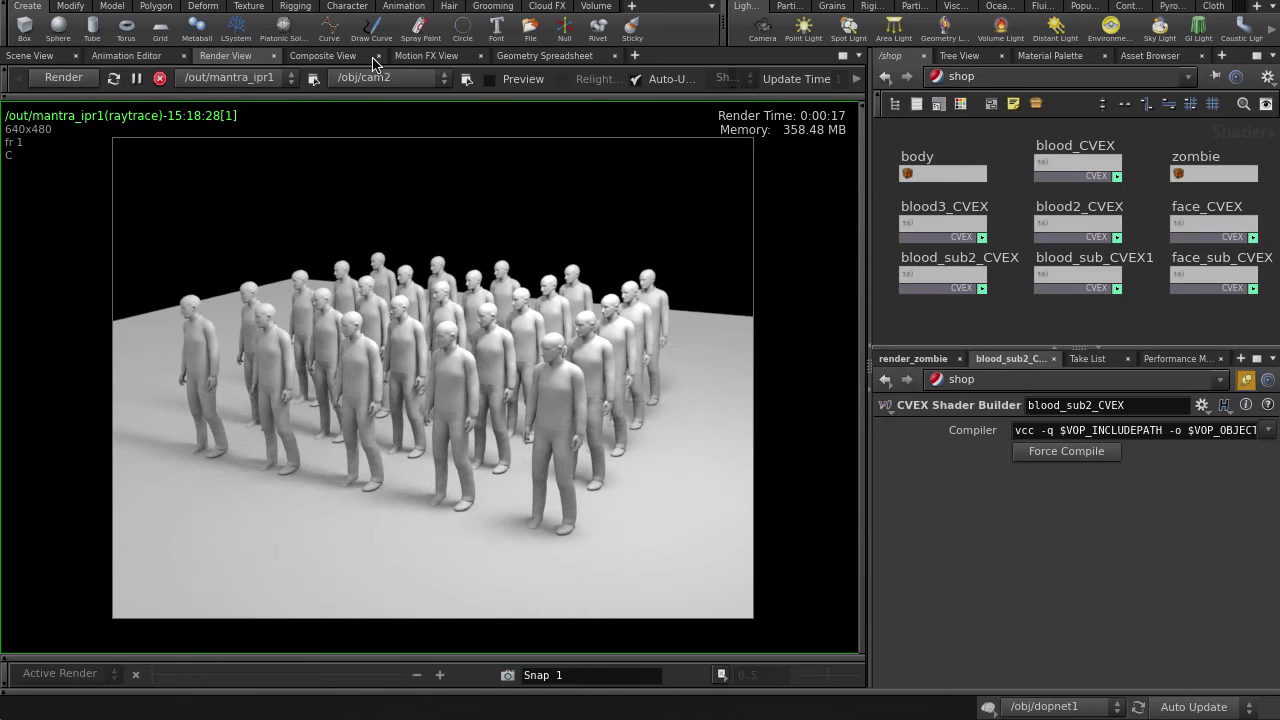
left_click_drag(864, 300, 675, 318)
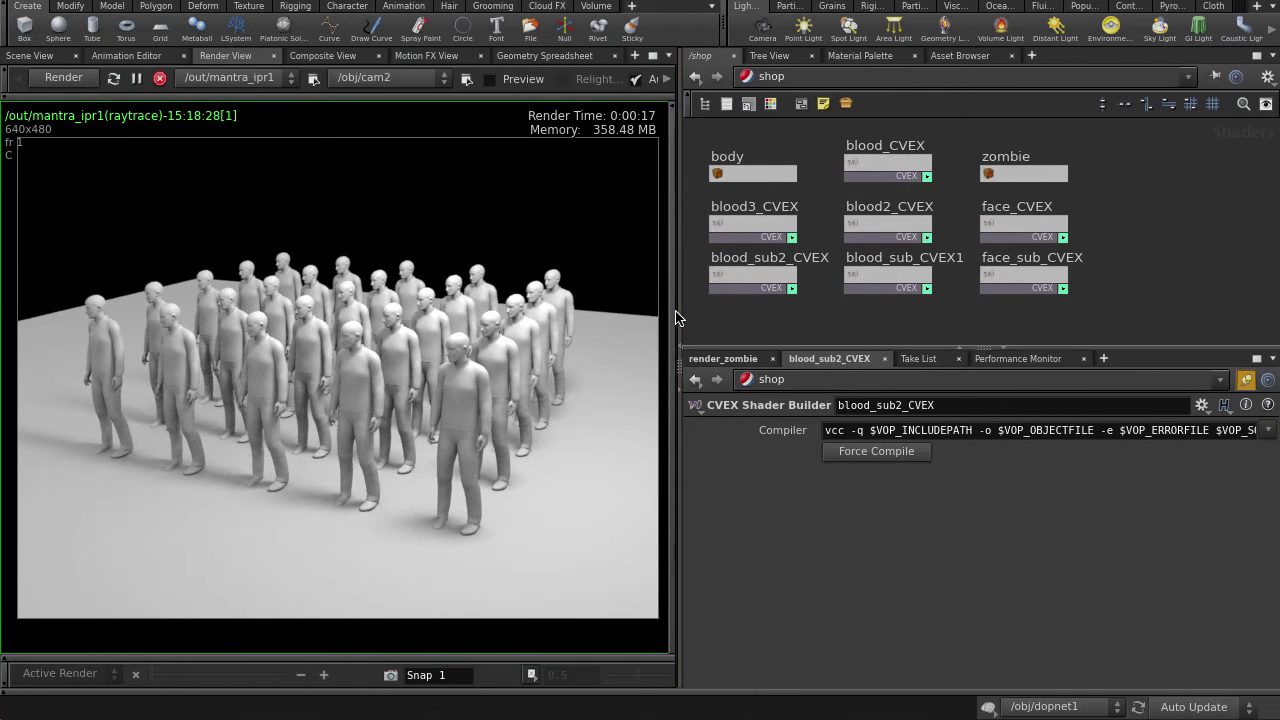
left_click(668, 55)
Tear off a floating pane copy and set it to a Data Tree showing Material Style Sheets.
left_click(725, 157)
right_click(176, 185)
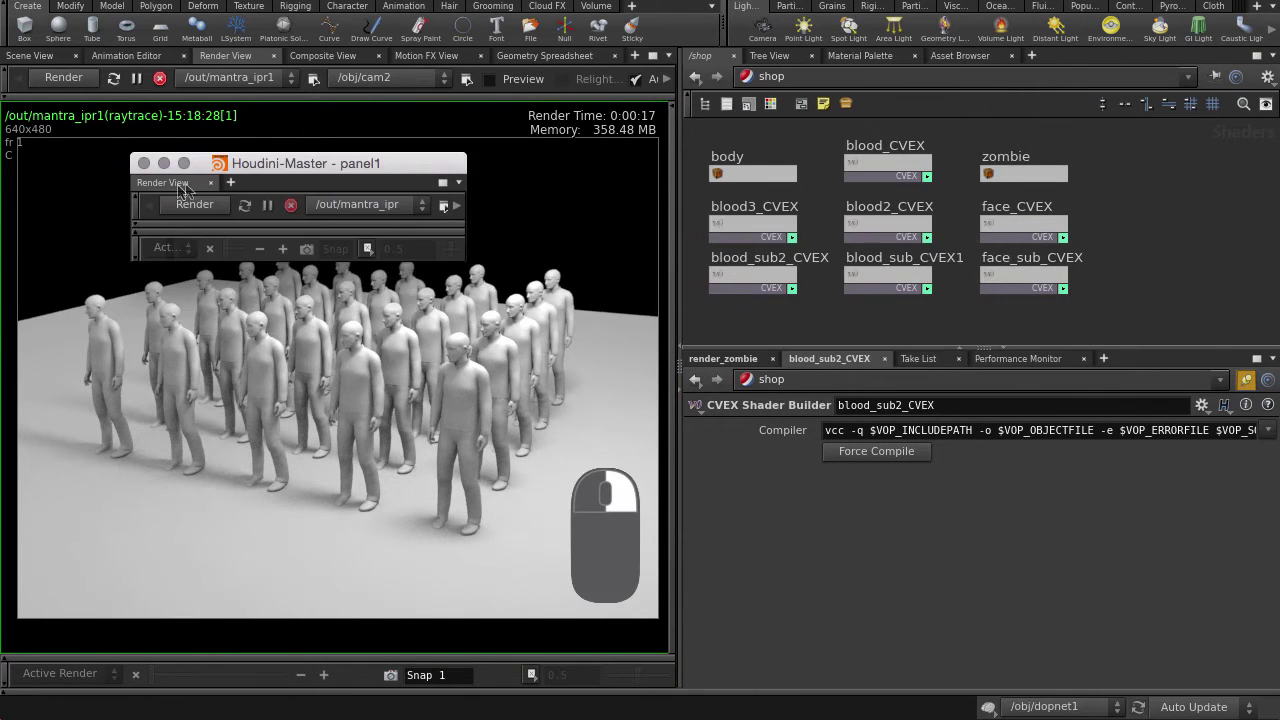
left_click(210, 514)
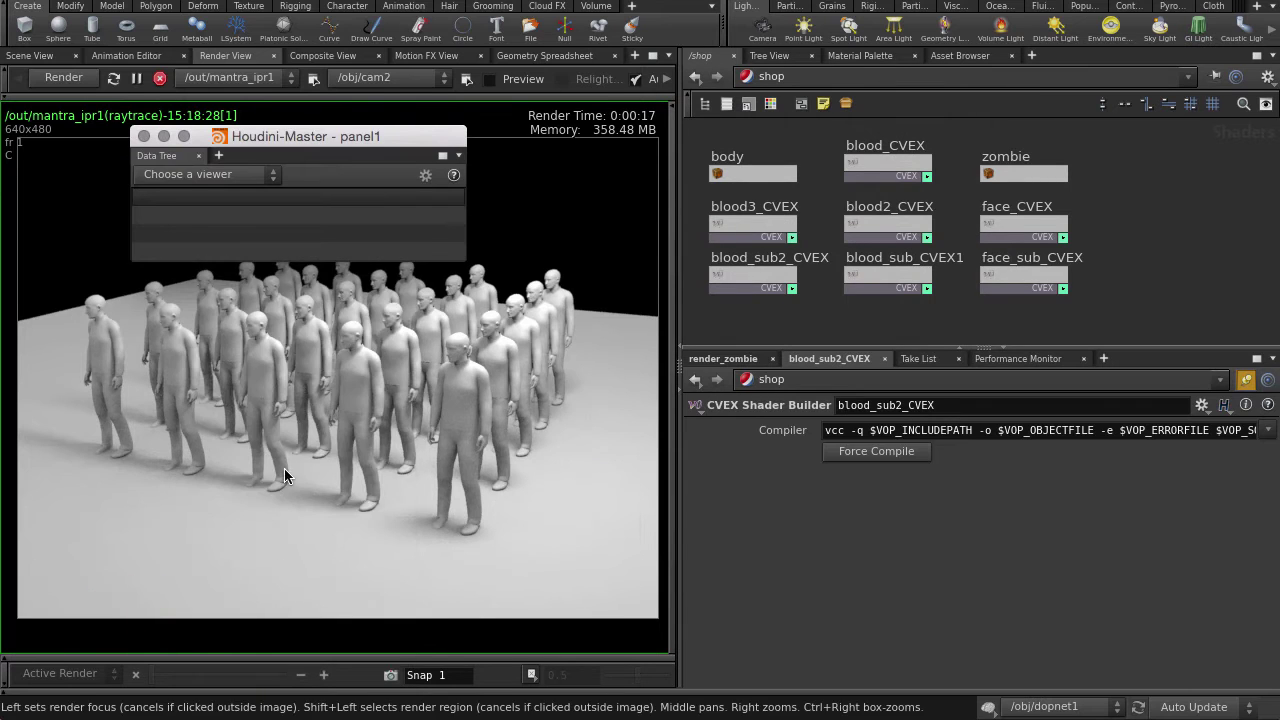
left_click_drag(464, 262, 1244, 492)
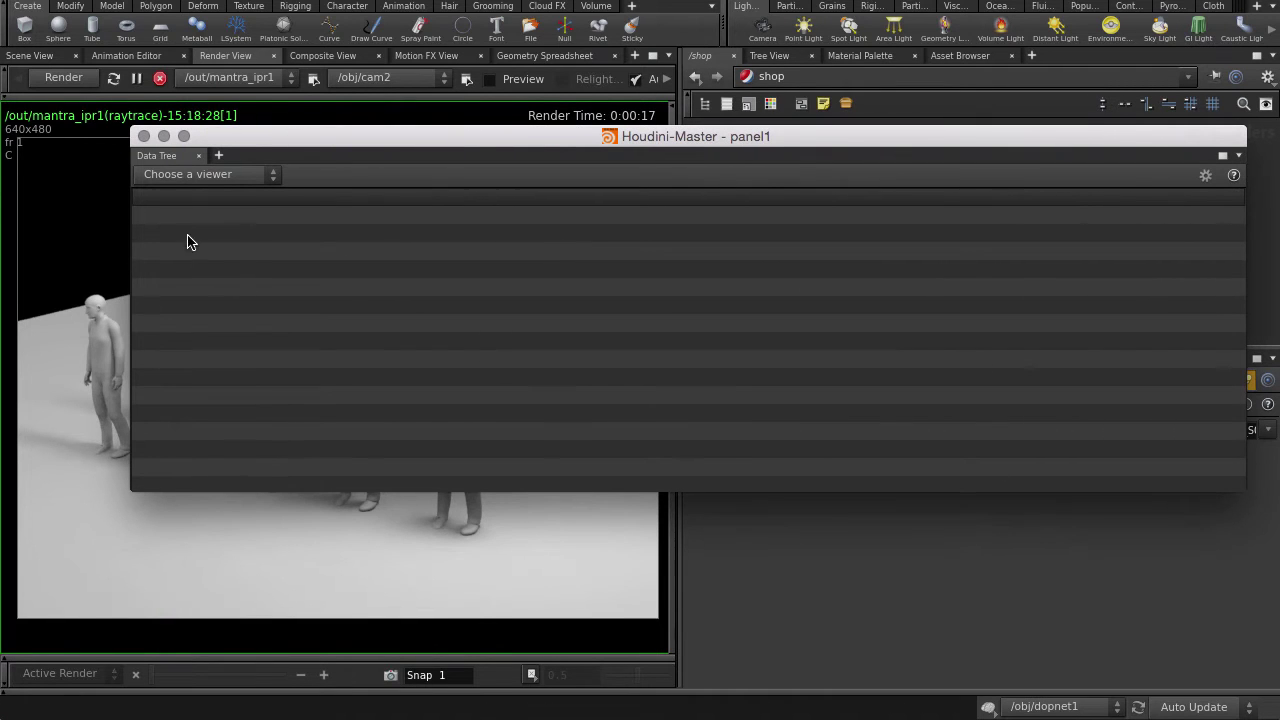
left_click(208, 174)
left_click(212, 212)
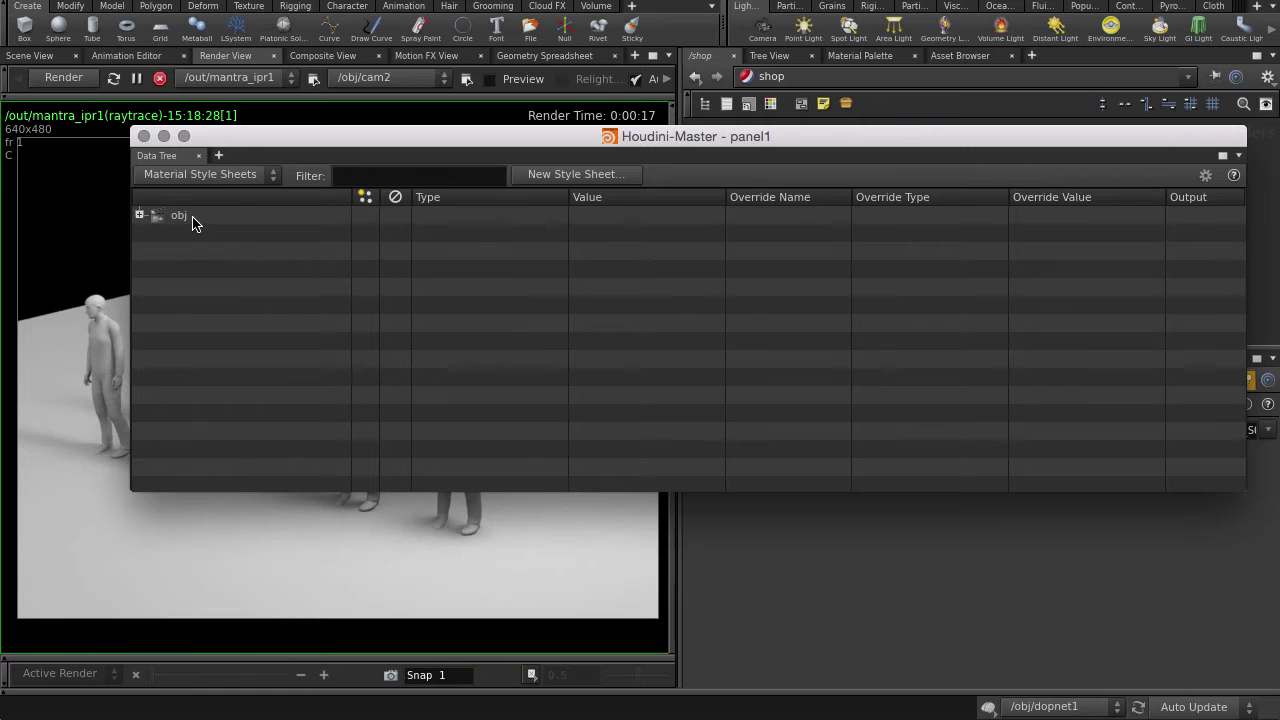
Add a Style Sheet Parameter to the crowdsource object under obj.
left_click(140, 215)
left_click(198, 251)
right_click(215, 256)
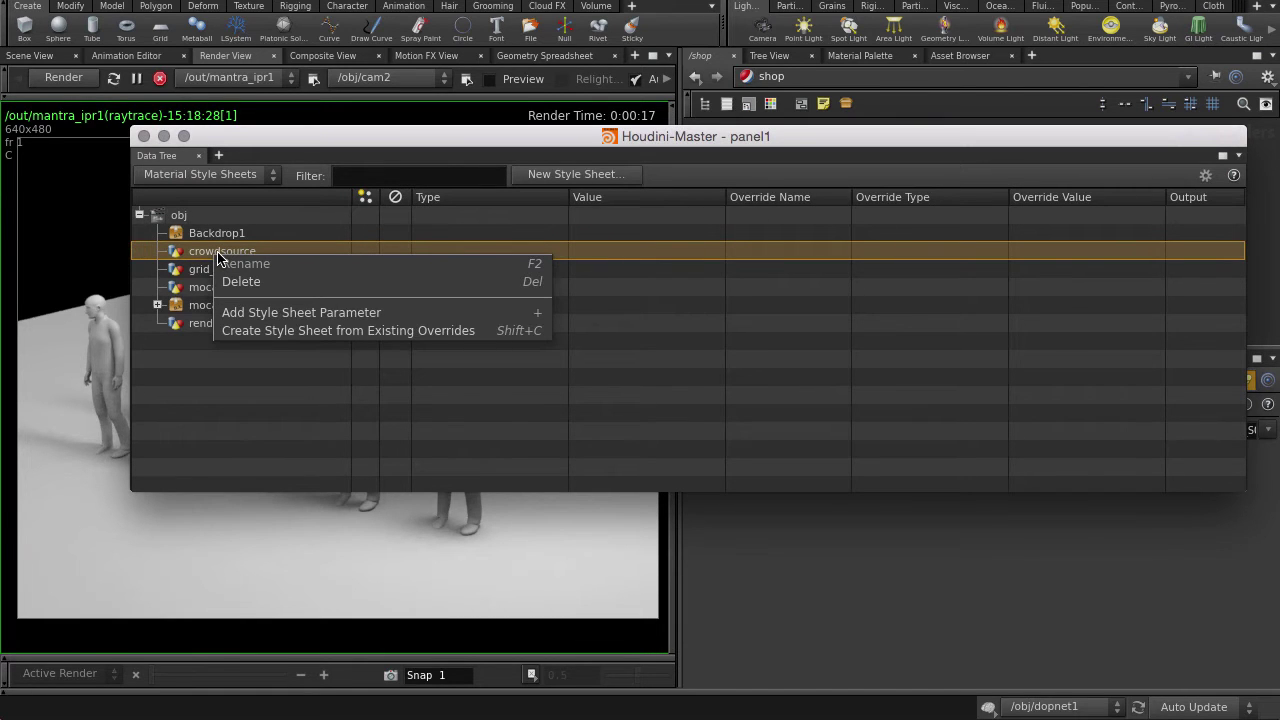
left_click(290, 316)
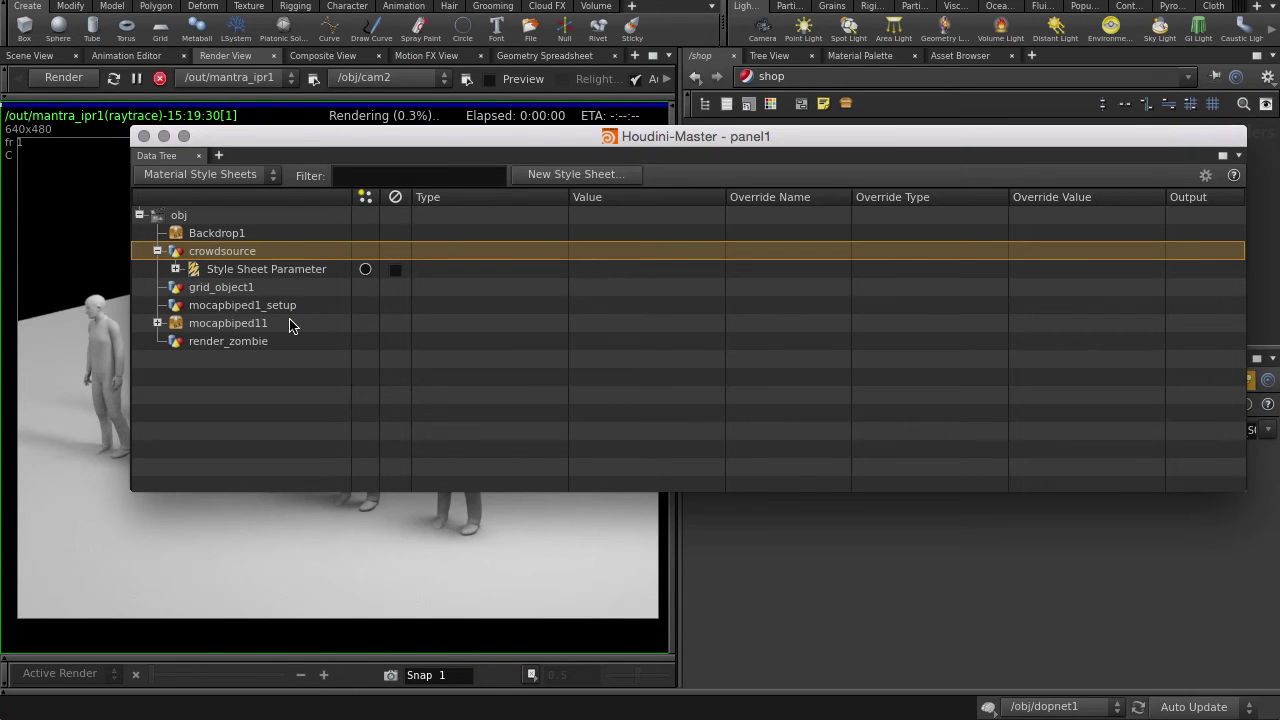
double_click(262, 269)
Add a new style to the style sheet parameter and rename it 'zombie'.
right_click(201, 270)
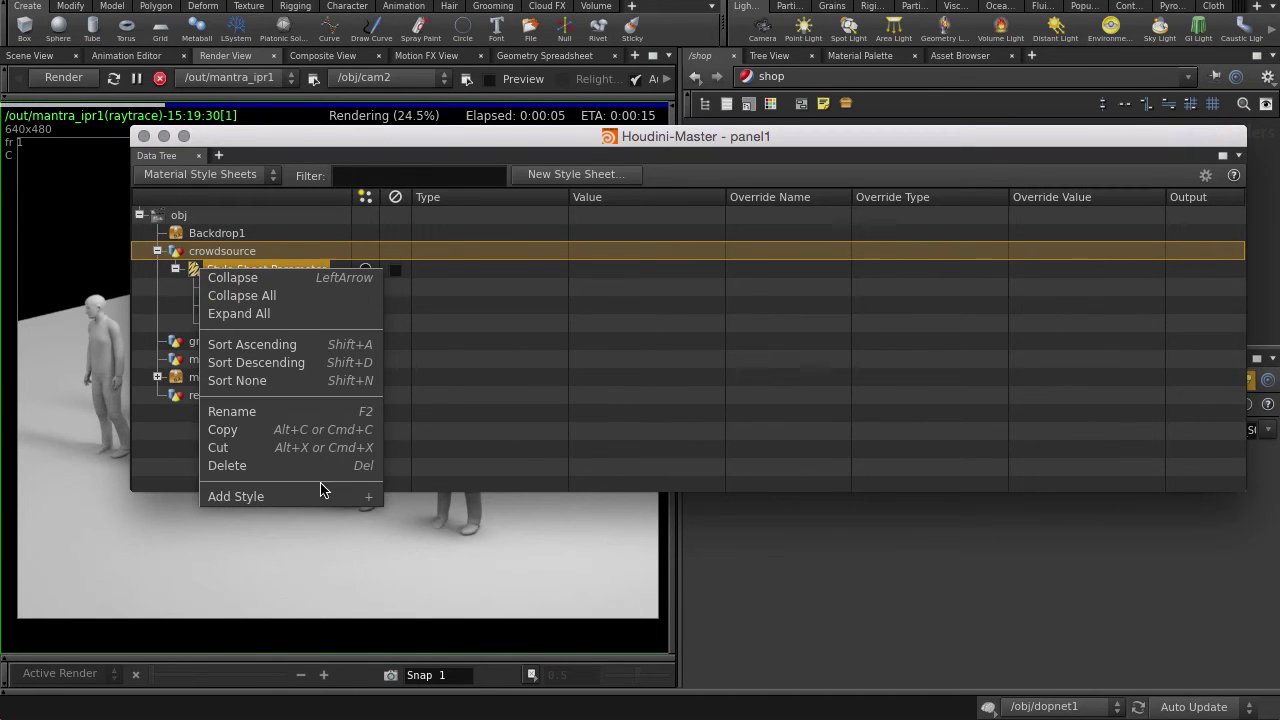
left_click(320, 490)
left_click(240, 343)
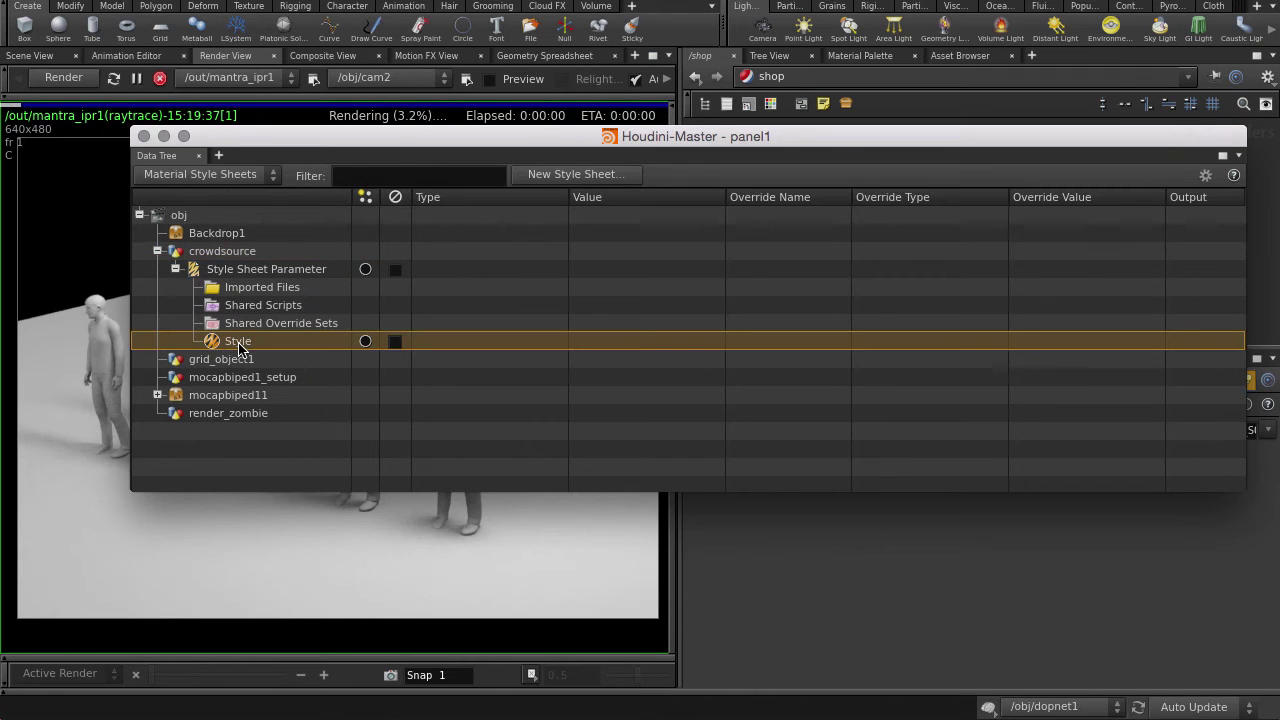
key("F2")
type("zombi")
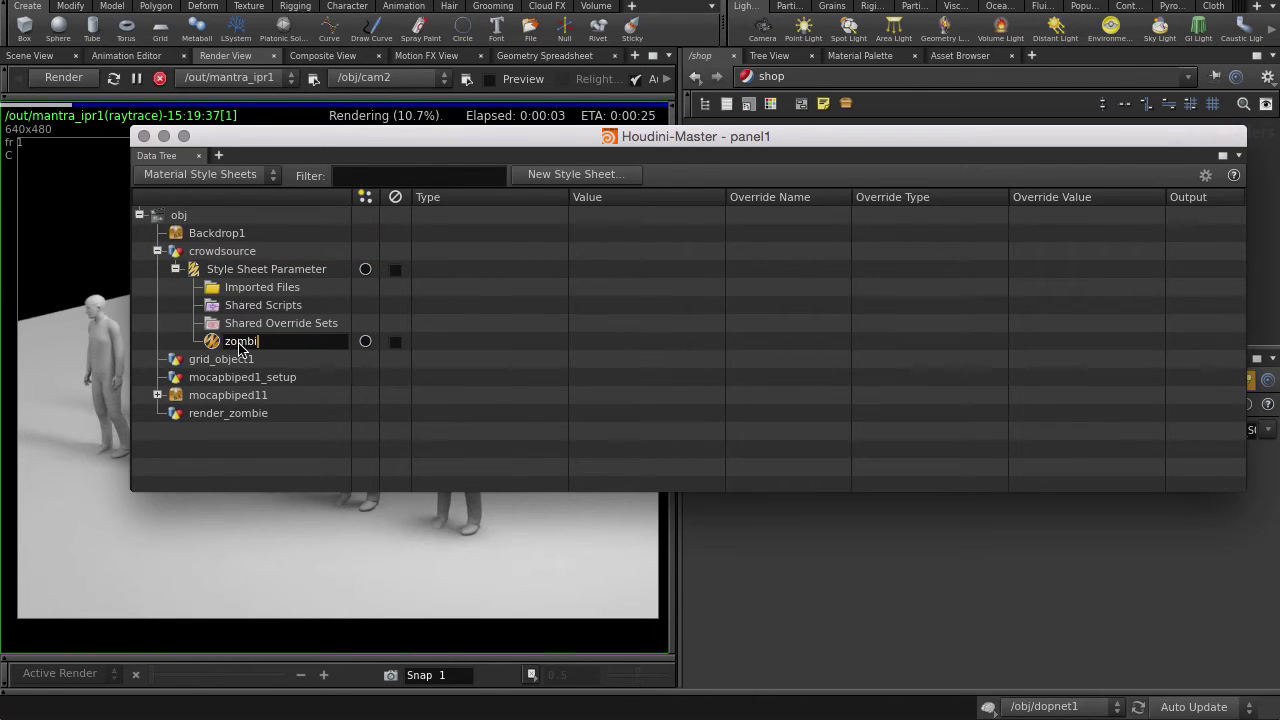
type("e")
key("Return")
Add an override of type Set Material to the zombie style.
right_click(240, 346)
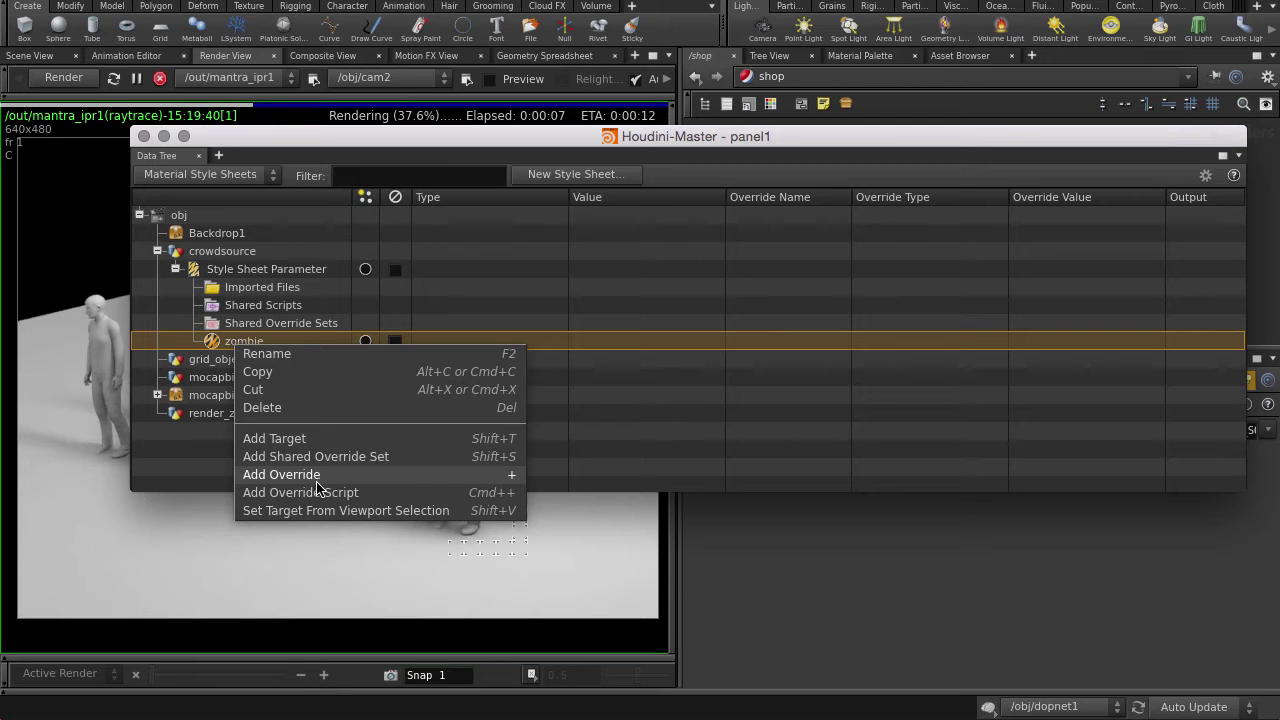
left_click(317, 478)
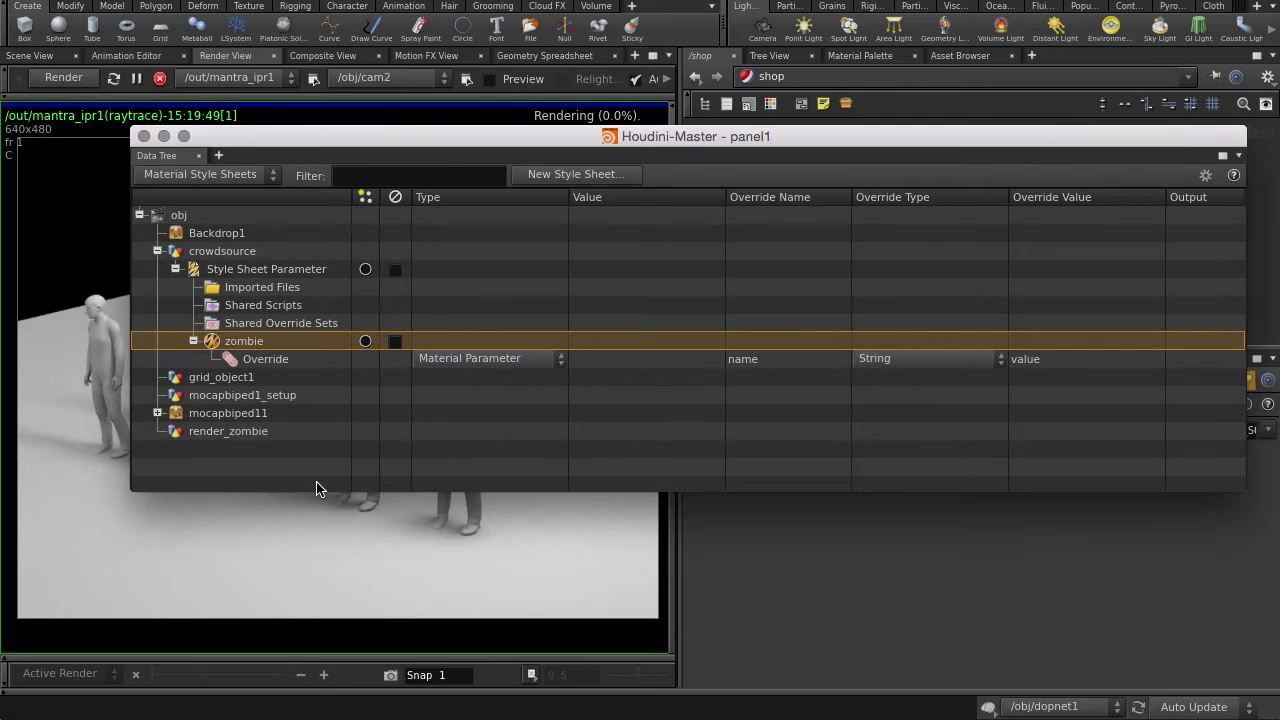
left_click(474, 366)
left_click(460, 375)
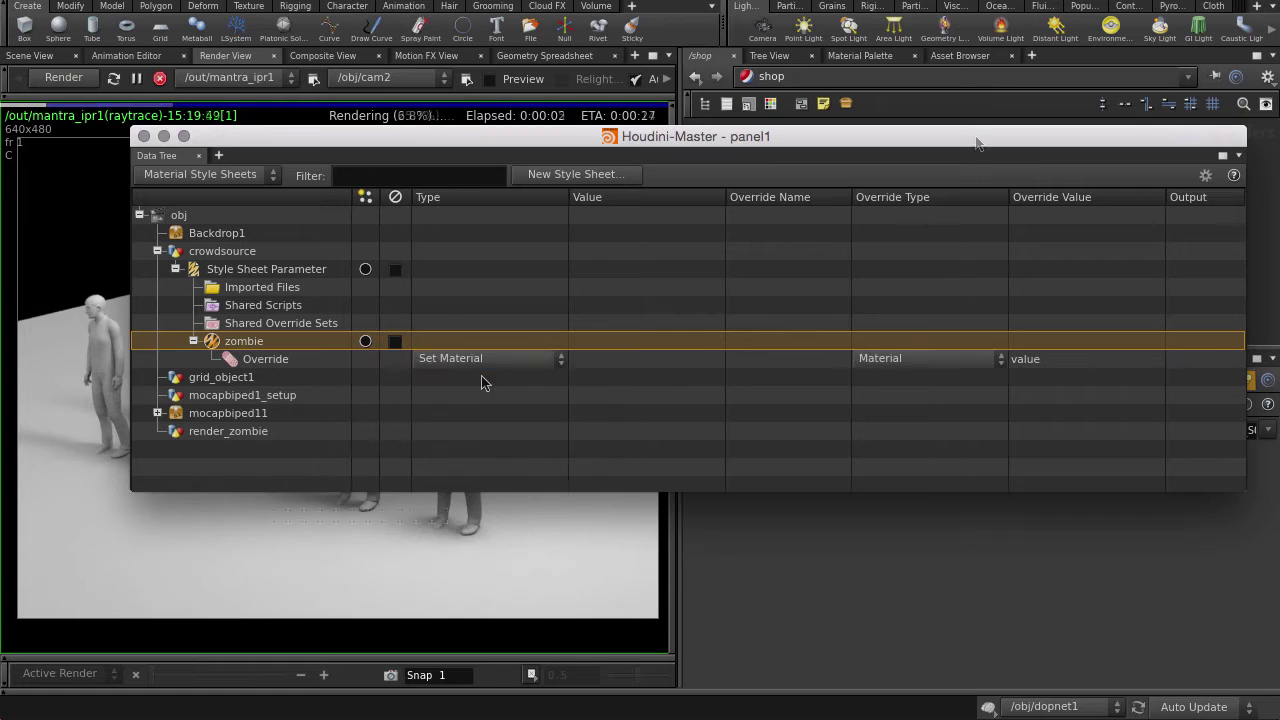
Choose /shop/zombie as the override's material value.
left_click_drag(989, 142, 886, 255)
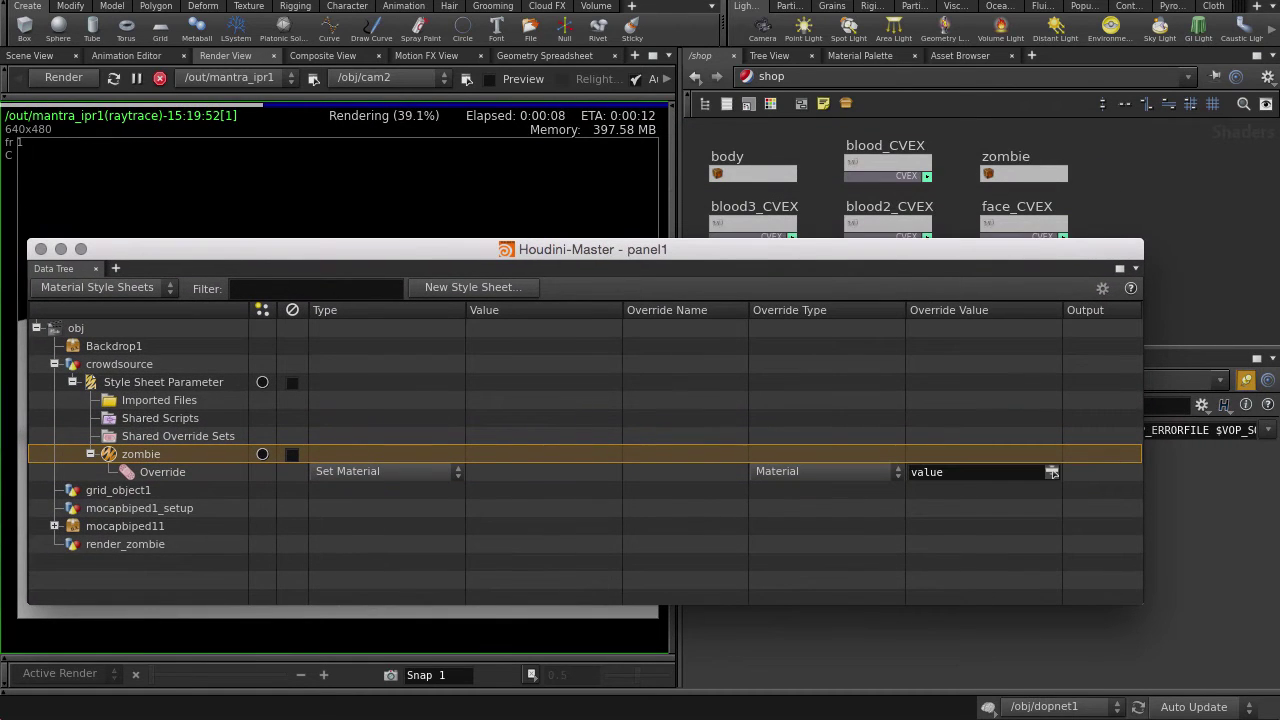
left_click(1055, 476)
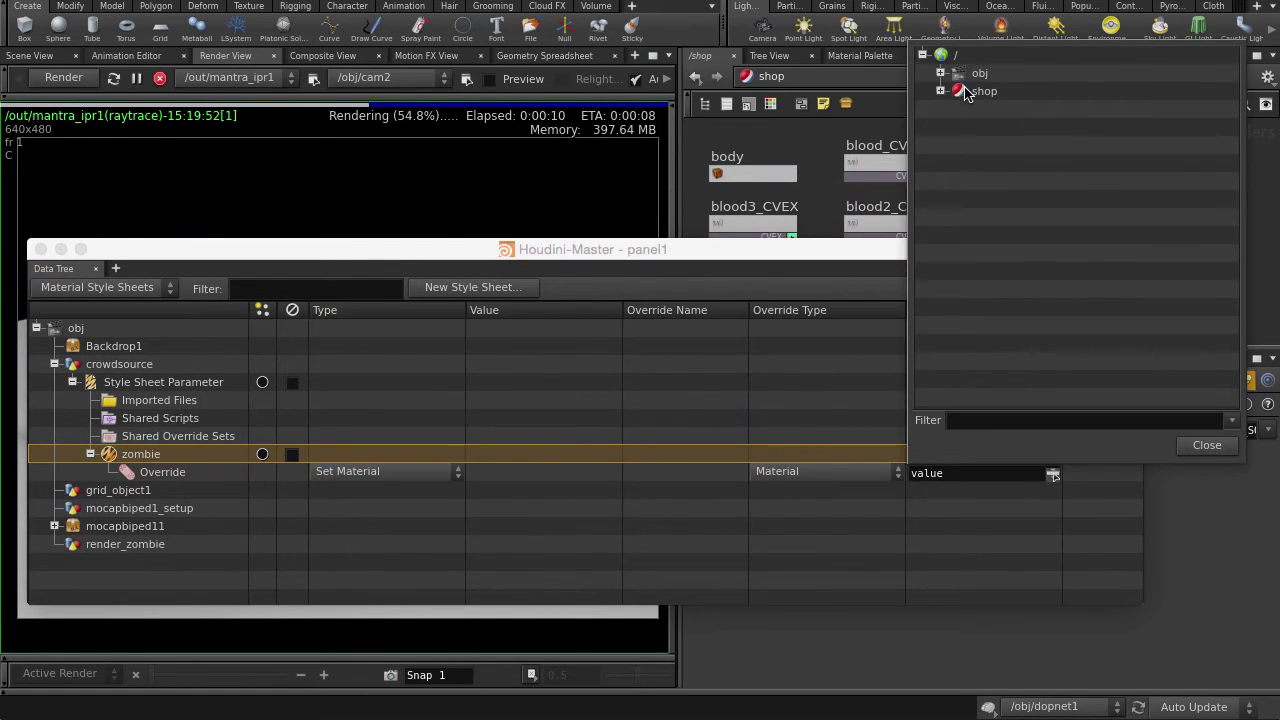
left_click(940, 91)
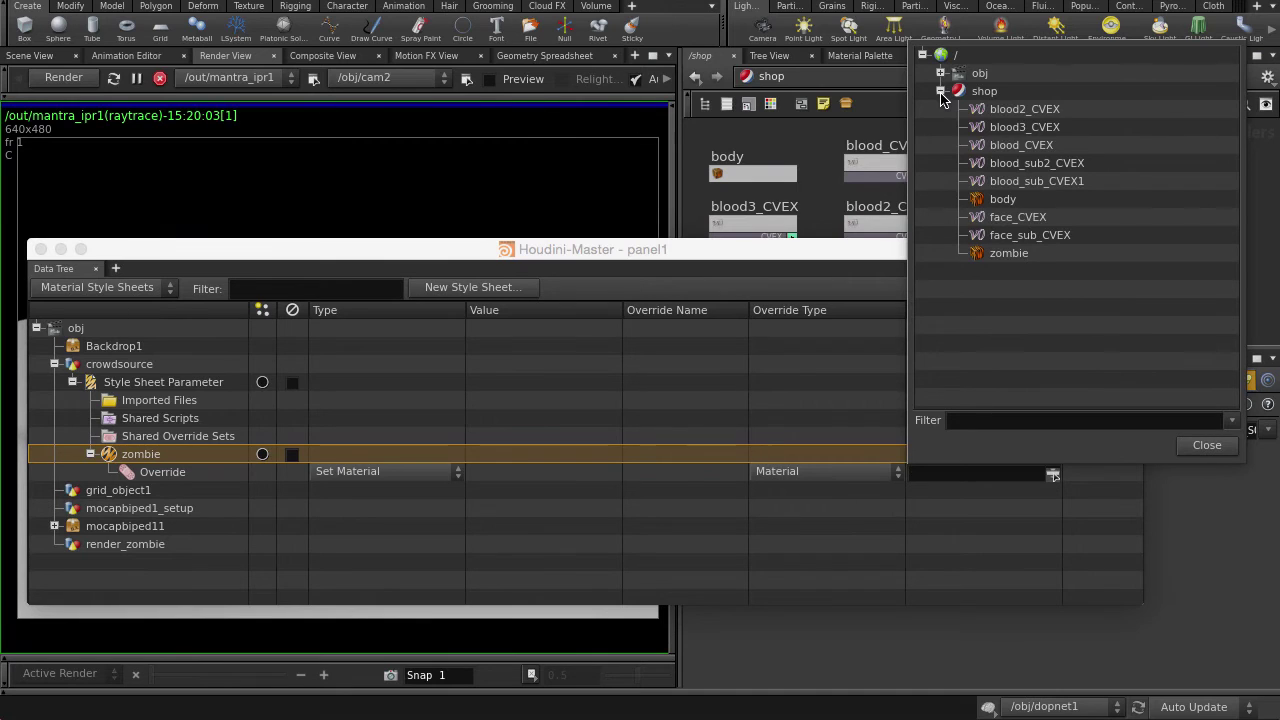
left_click(1008, 253)
left_click(1204, 445)
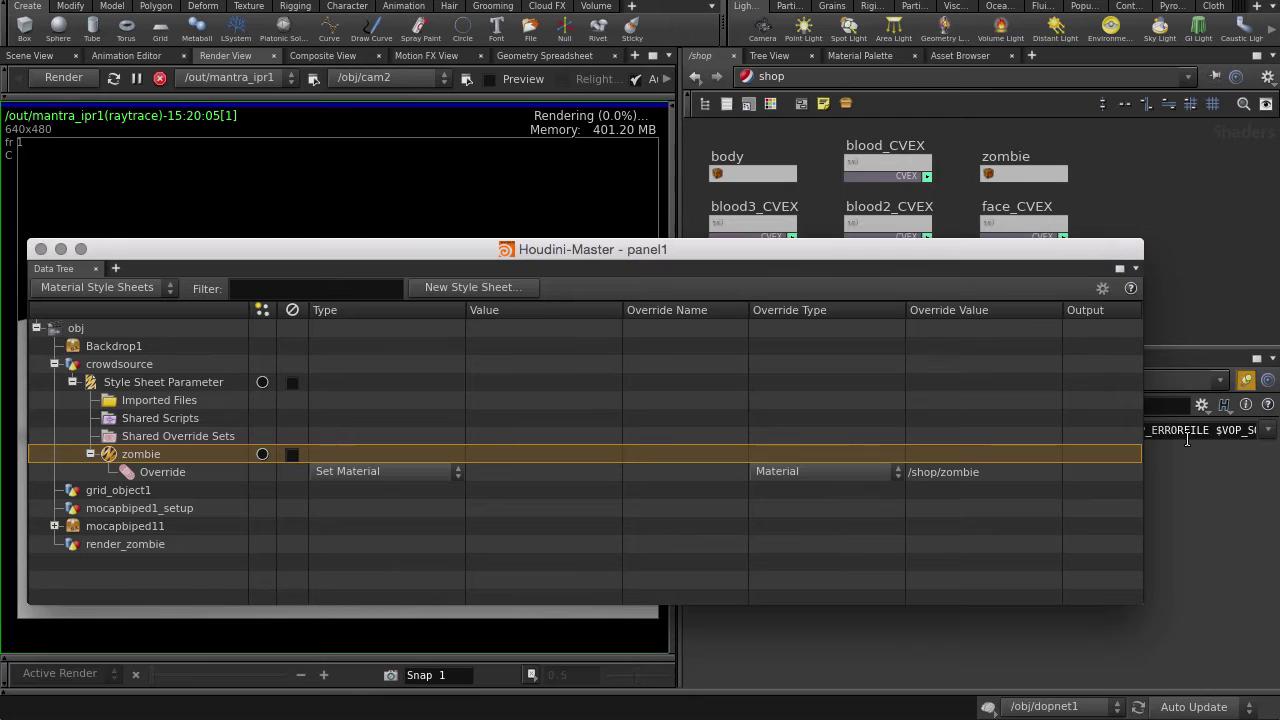
Add a target to the zombie style.
right_click(127, 455)
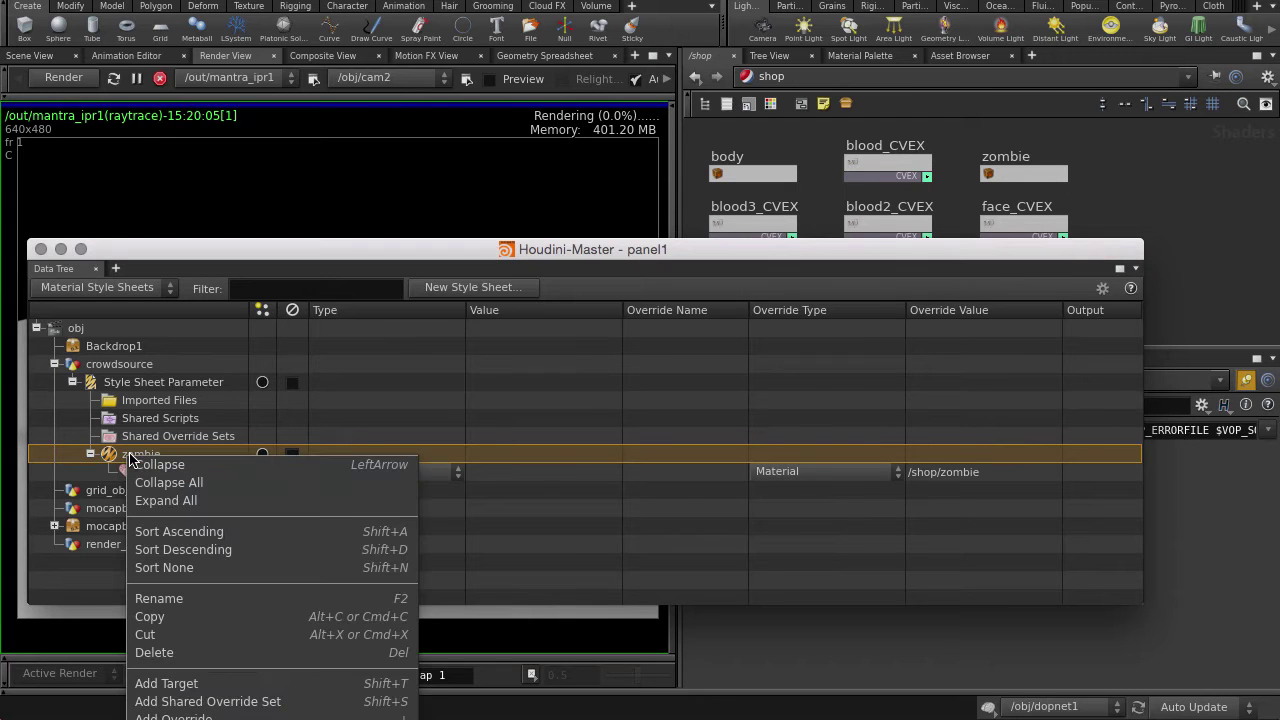
left_click(260, 684)
left_click_drag(186, 257, 233, 601)
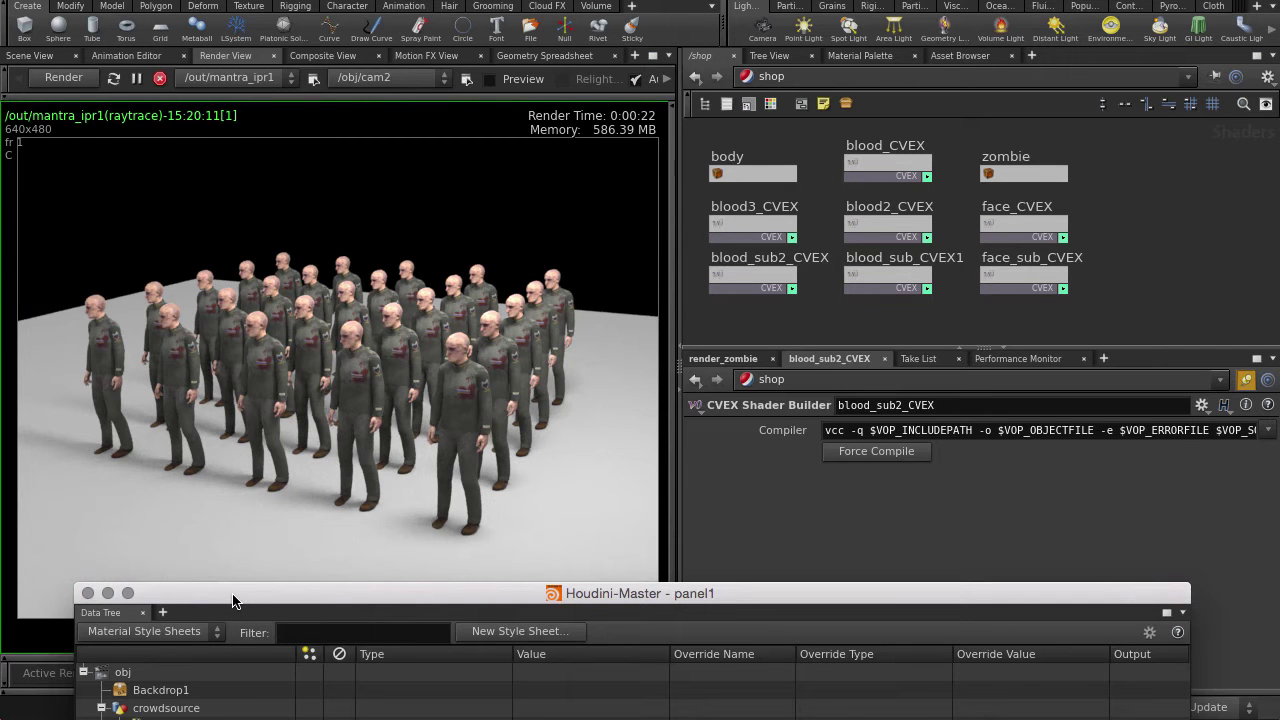
left_click_drag(232, 600, 189, 127)
Set the zombie style's target from a viewport selection in the Scene View.
right_click(143, 325)
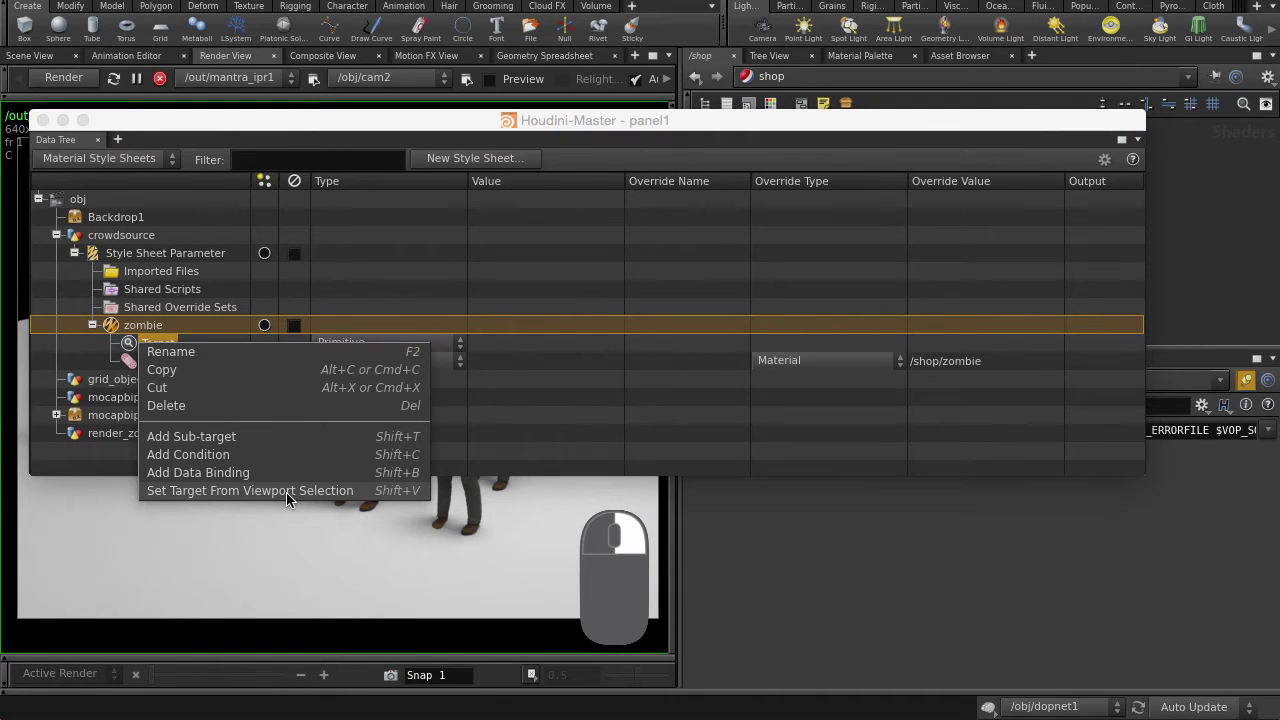
left_click(286, 492)
left_click_drag(191, 127, 353, 716)
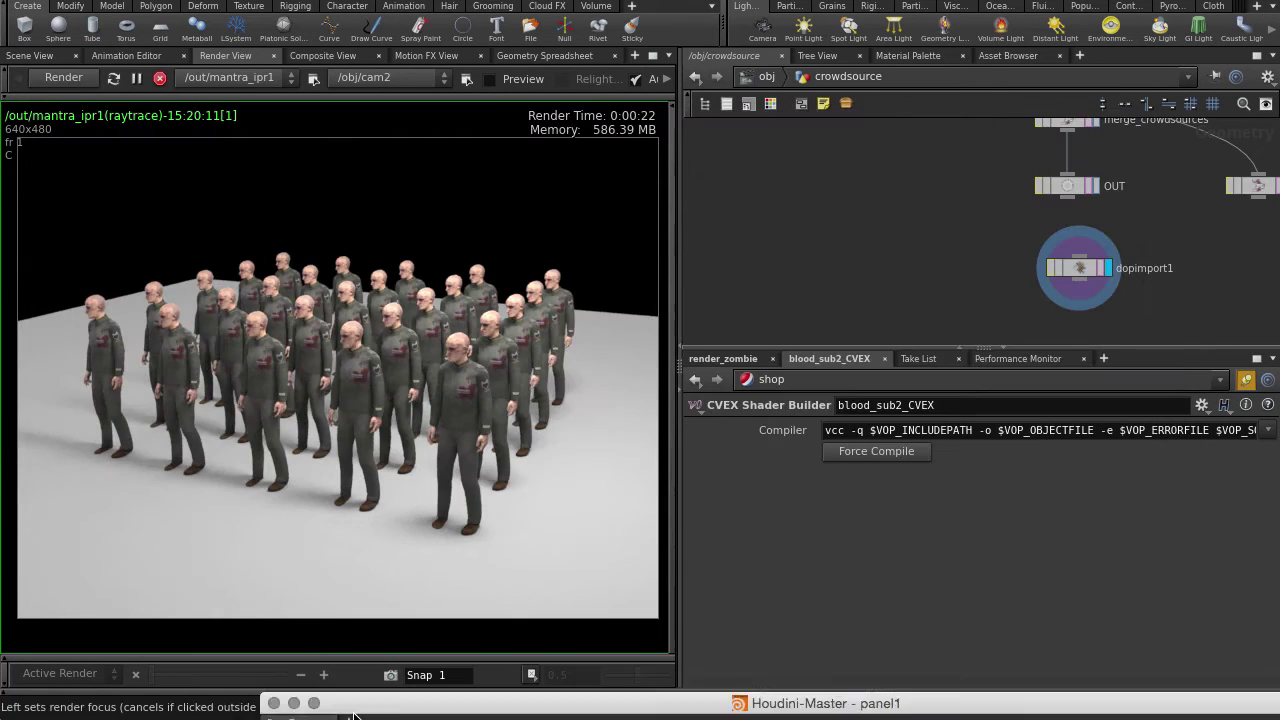
left_click(29, 55)
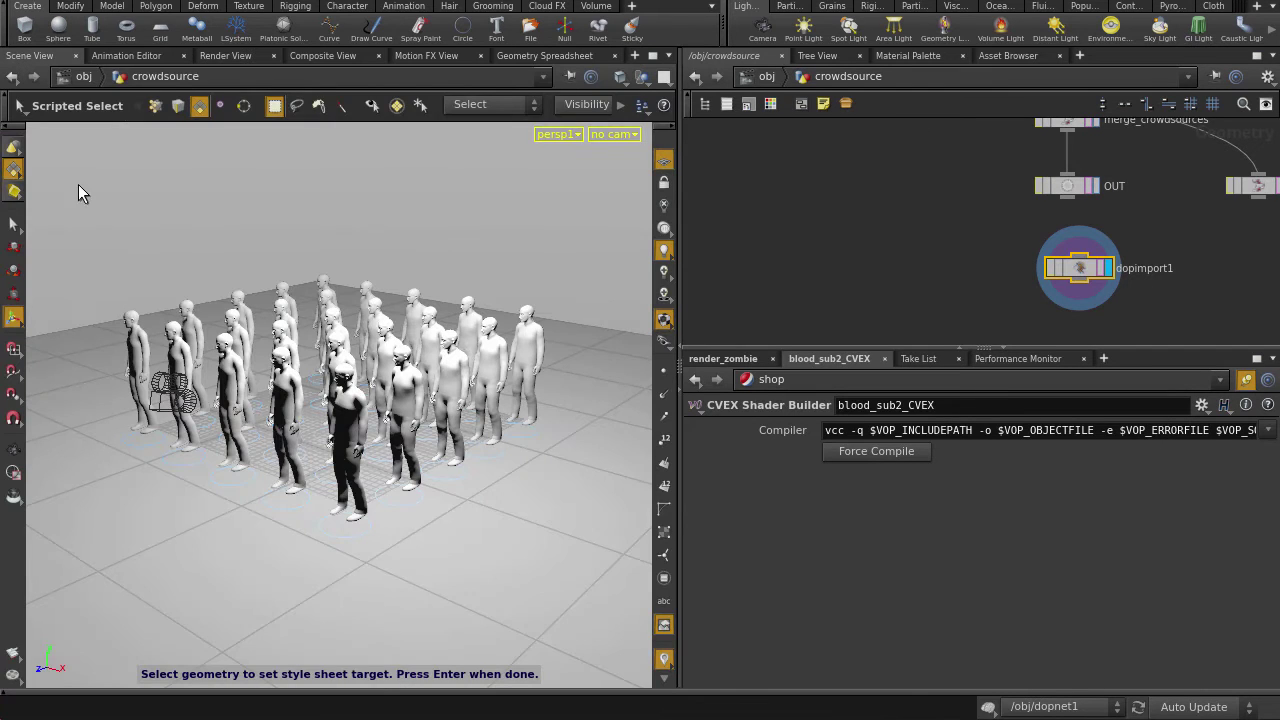
left_click(136, 375, "shift")
left_click(180, 385, "shift")
left_click(240, 345, "shift")
left_click(325, 305, "shift")
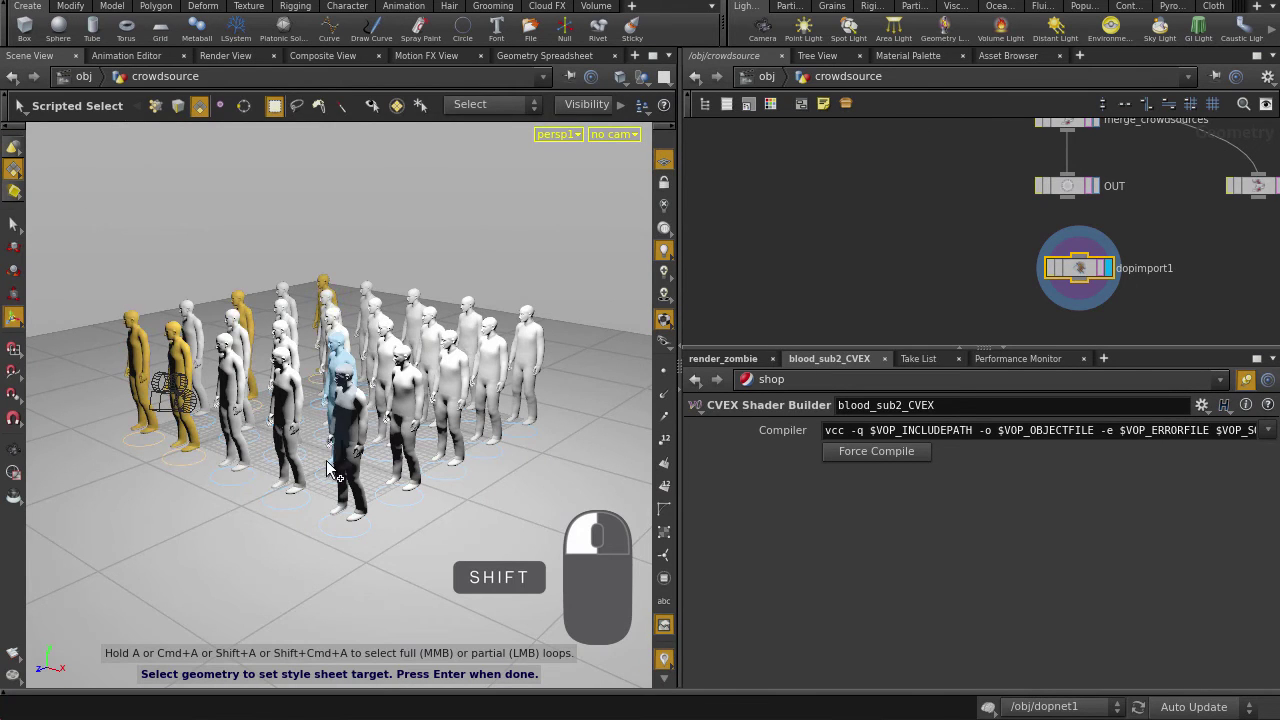
left_click(343, 445, "shift")
left_click(468, 335, "shift")
left_click(490, 370, "shift")
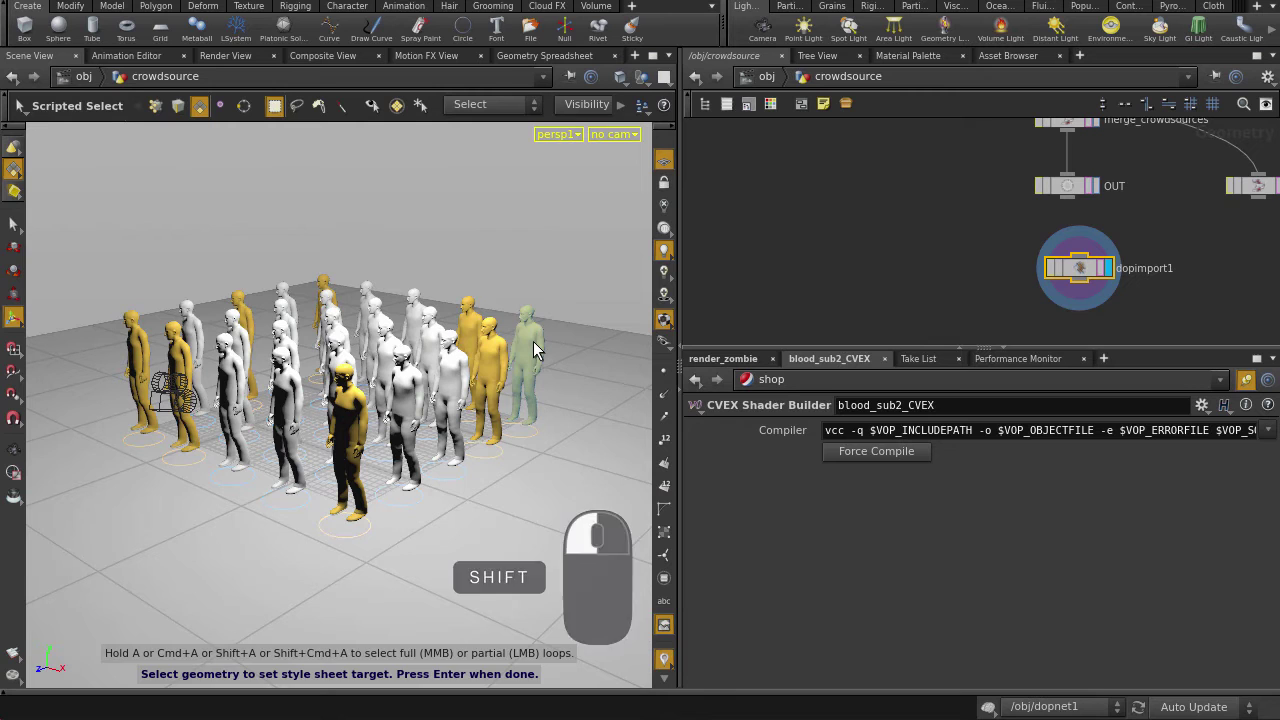
key("Return")
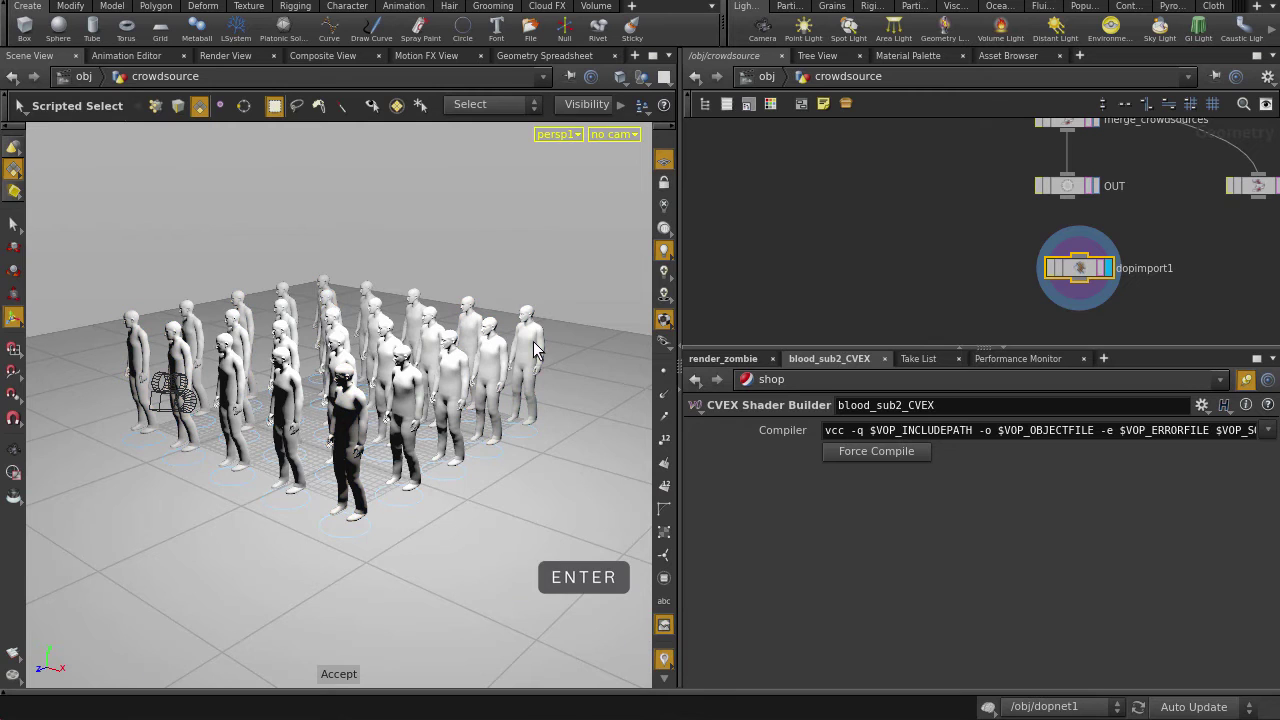
left_click(226, 57)
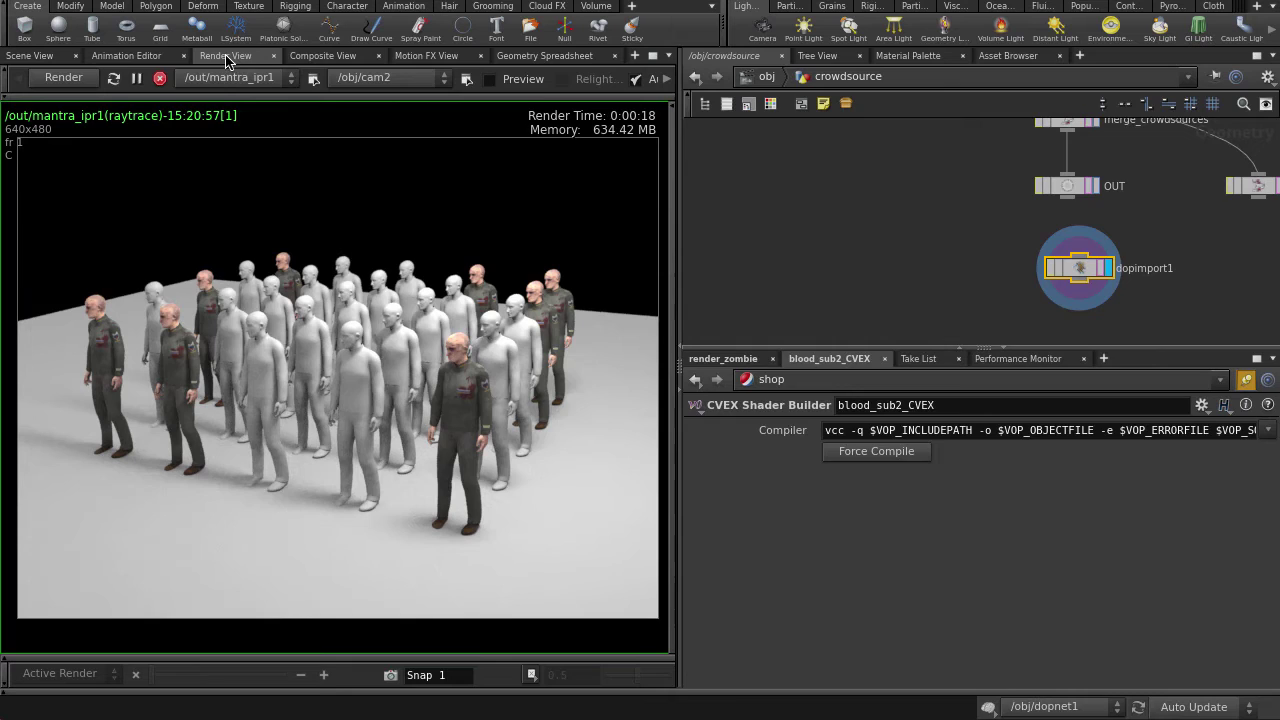
left_click_drag(496, 479, 367, 85)
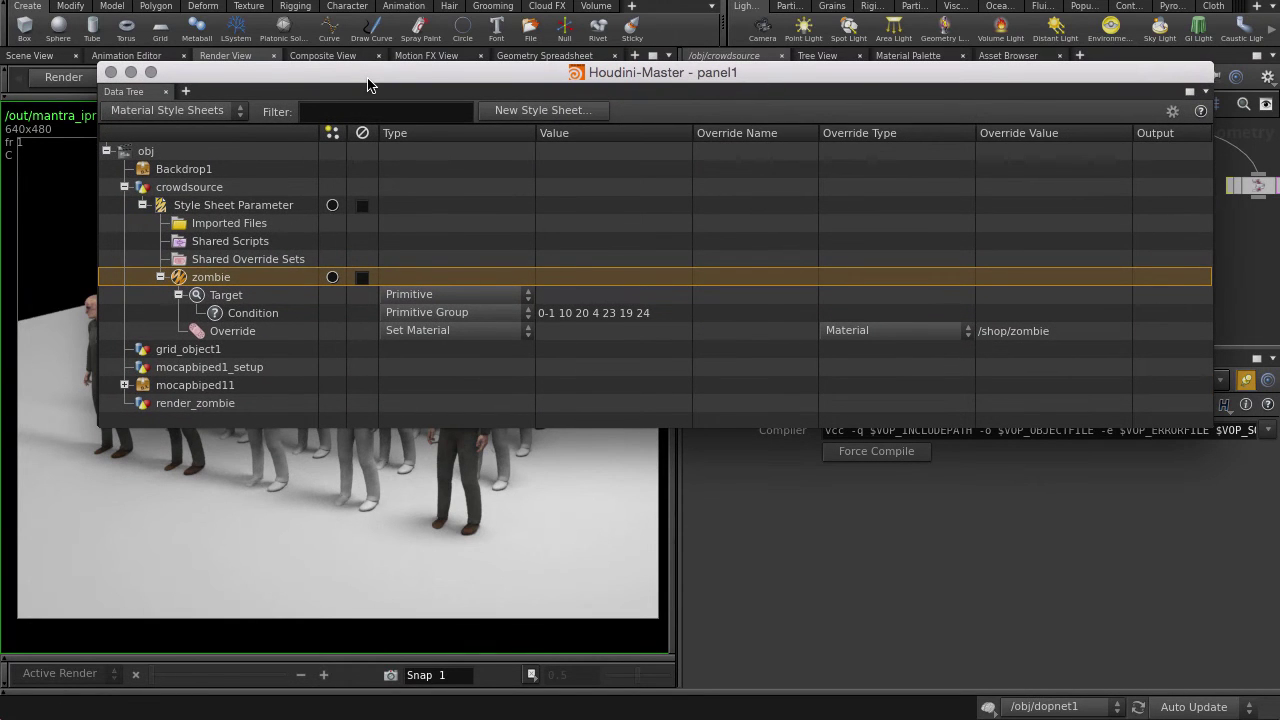
Delete the primitive group condition and add an Override Script to the zombie style.
right_click(274, 316)
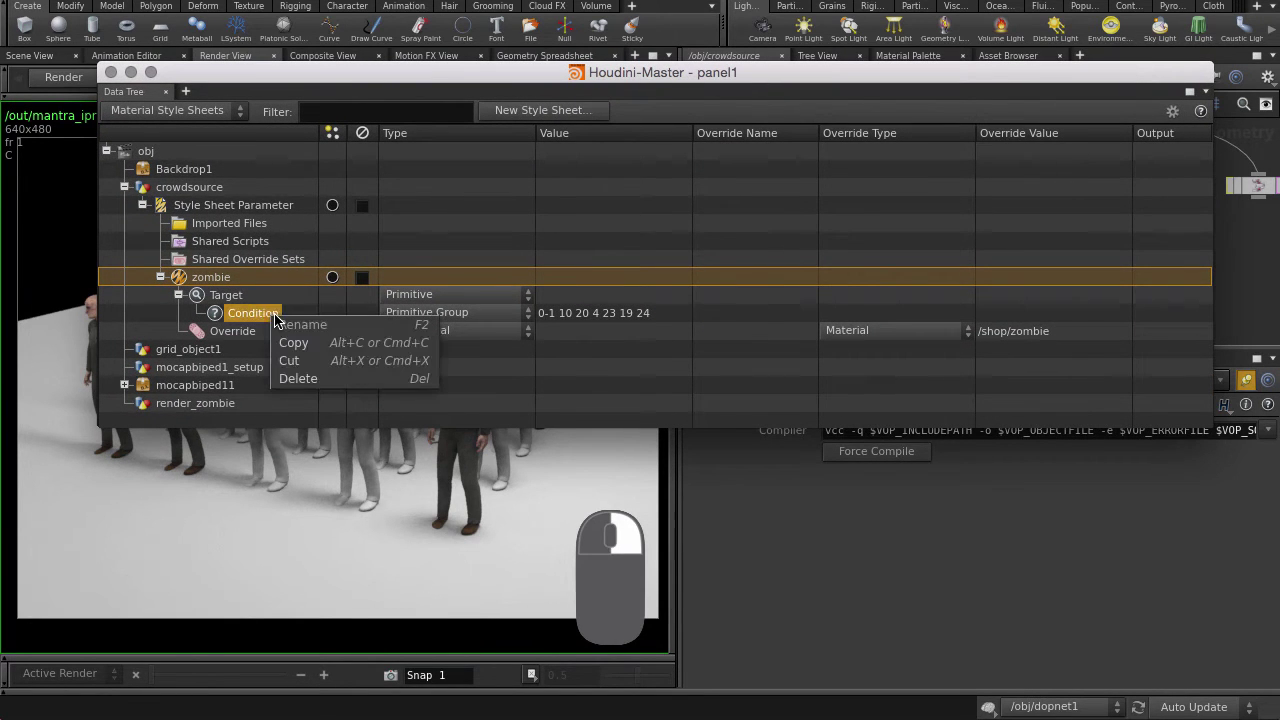
left_click(332, 379)
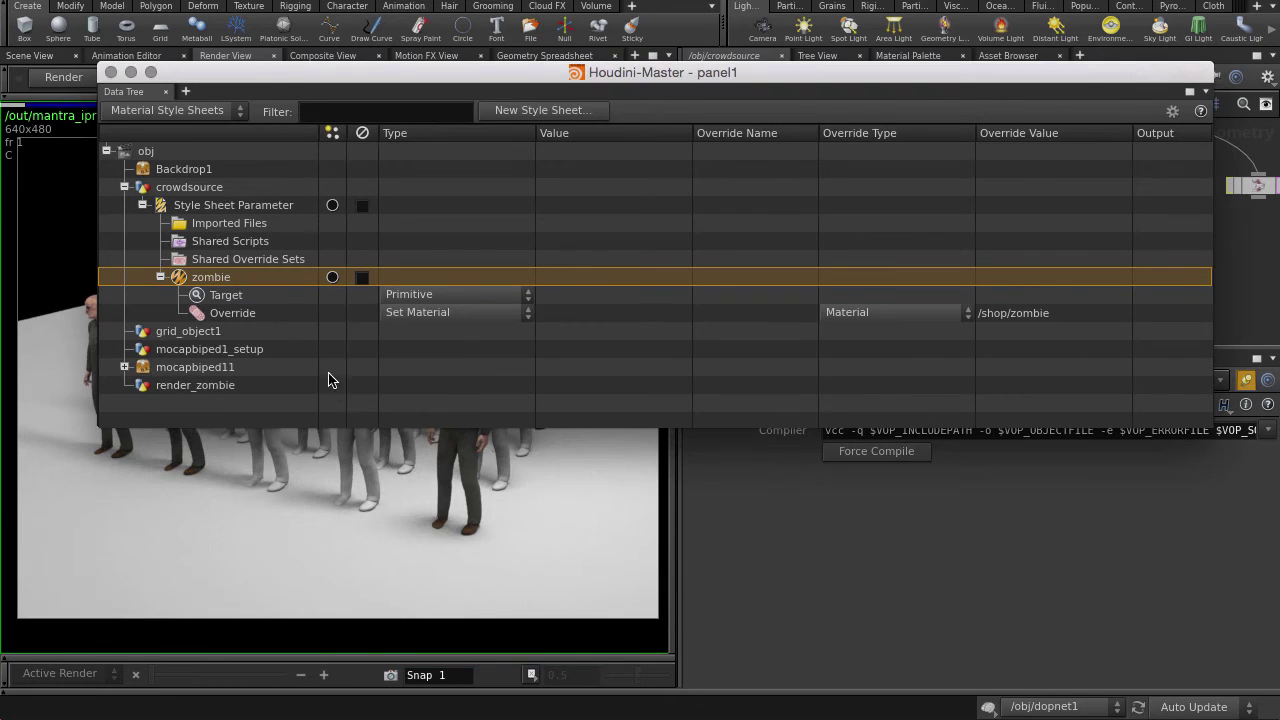
right_click(221, 283)
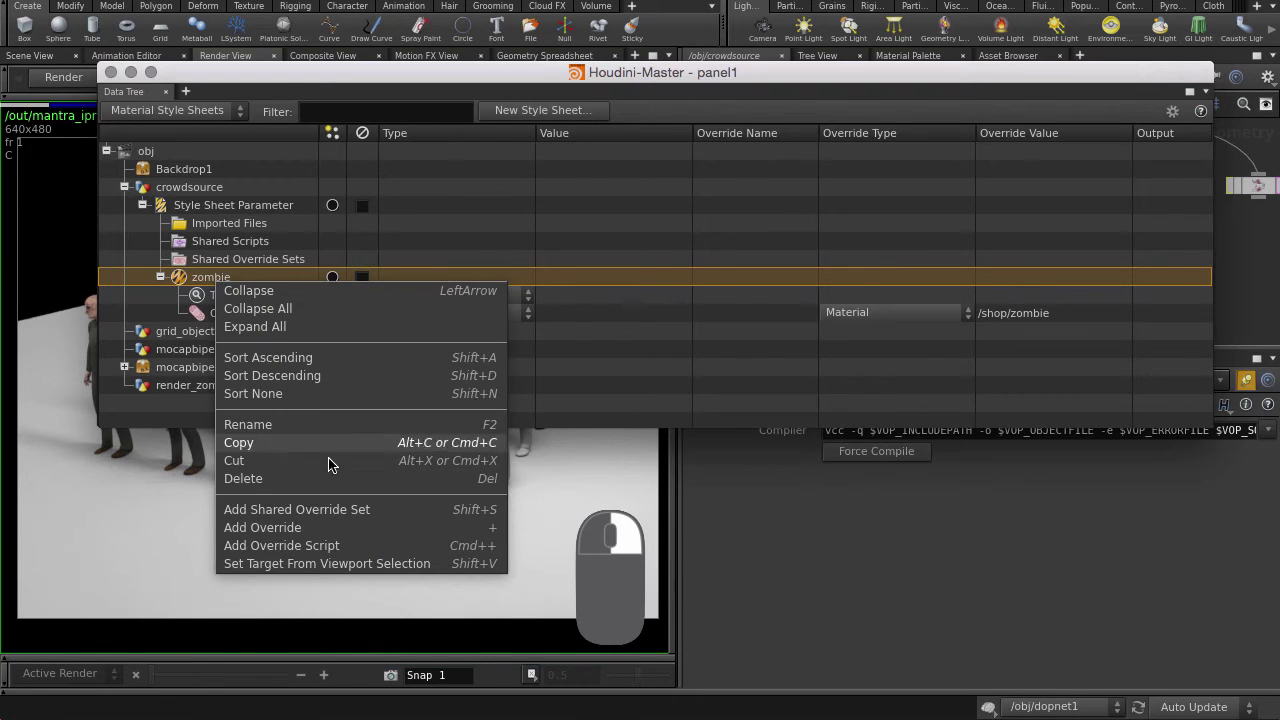
left_click(367, 545)
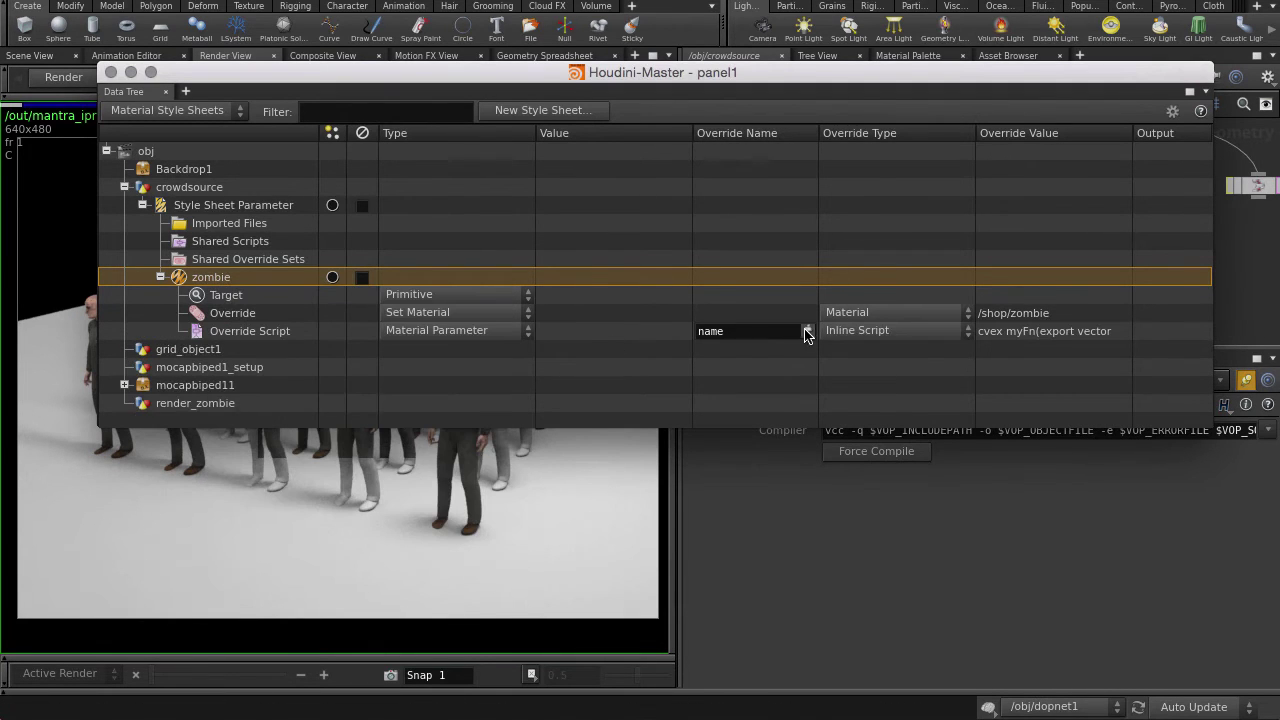
Set the override script's parameter to face_map (Face Texture Map).
left_click(807, 331)
scroll(848, 193, "down", 3)
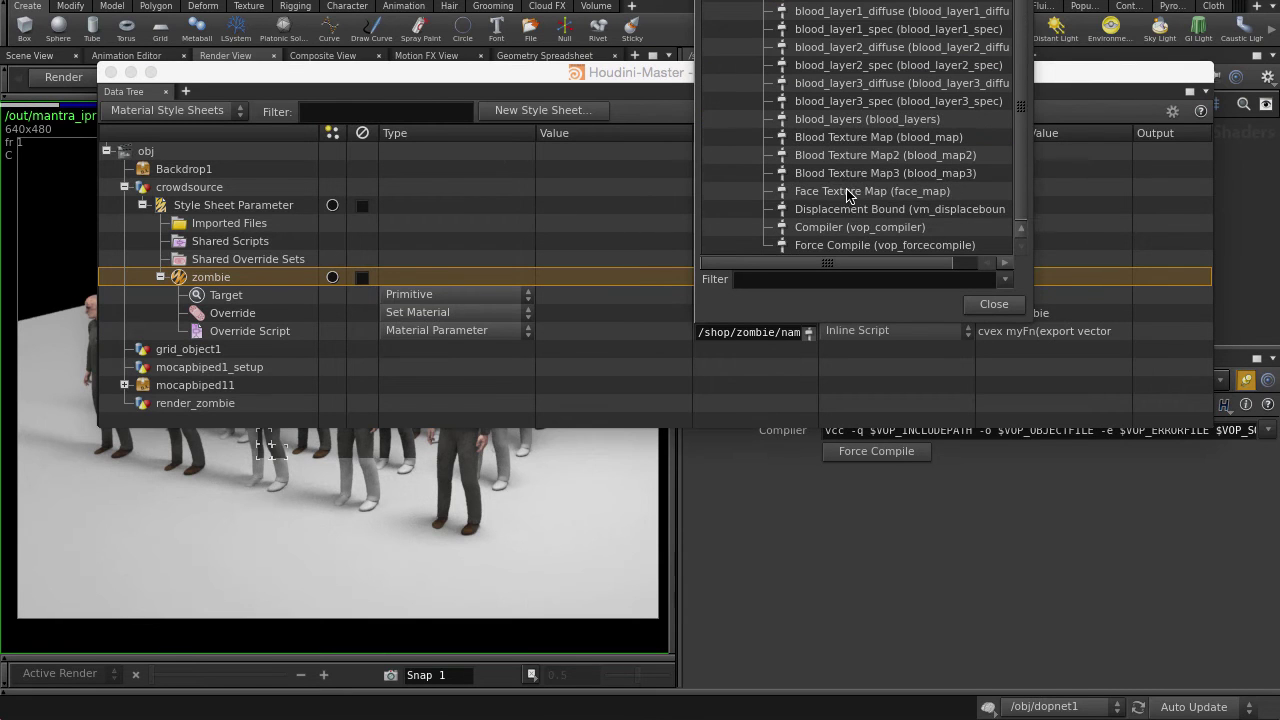
left_click(848, 193)
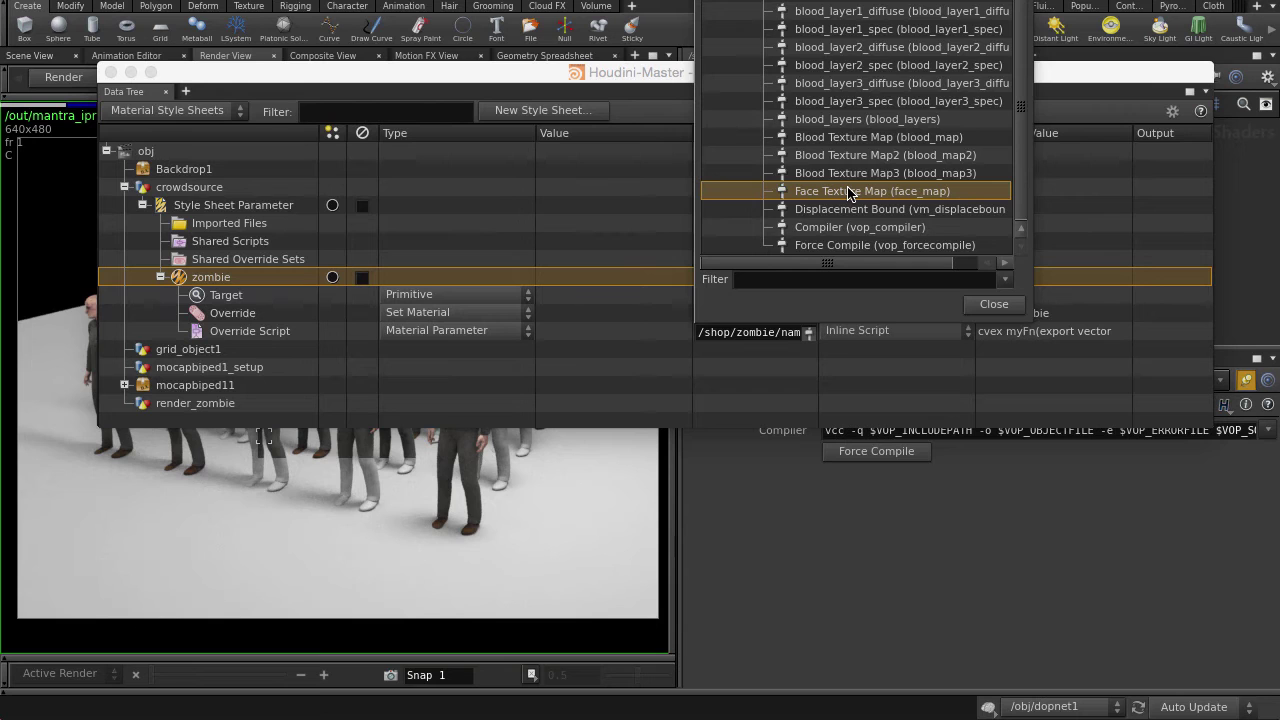
double_click(848, 193)
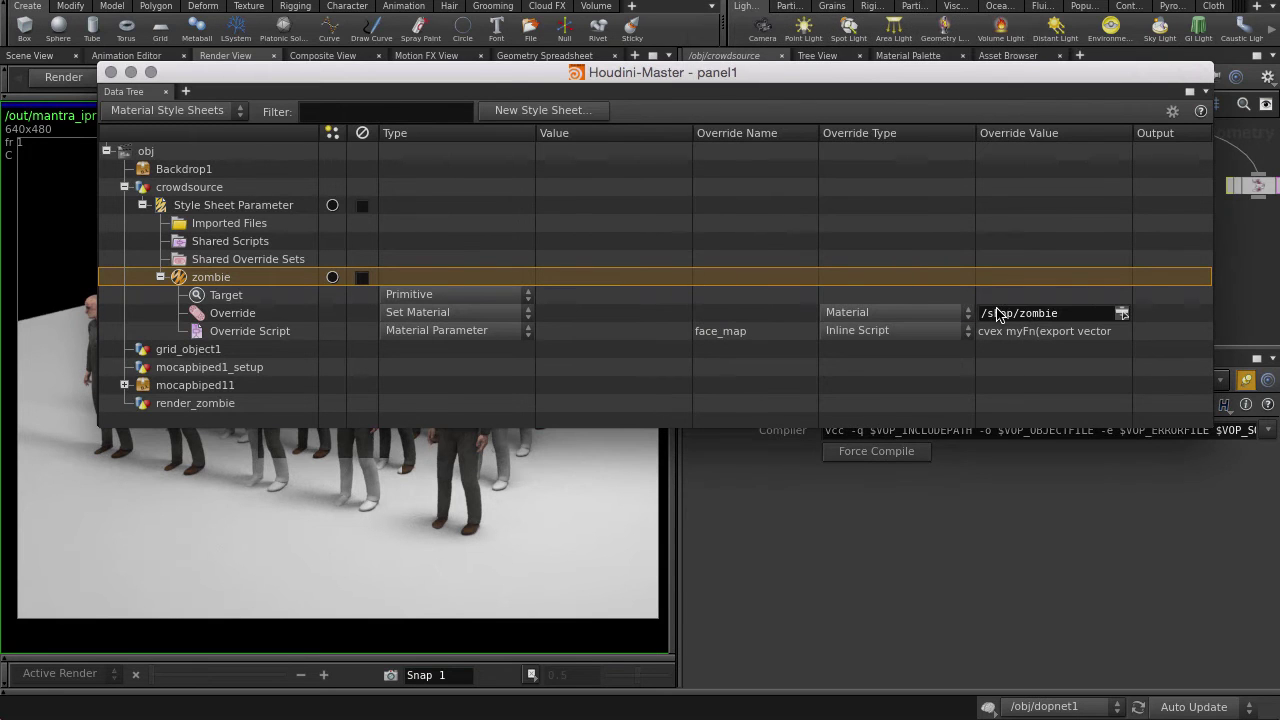
Make the override type Script From SHOP with value /shop/face_CVEX.
left_click(914, 334)
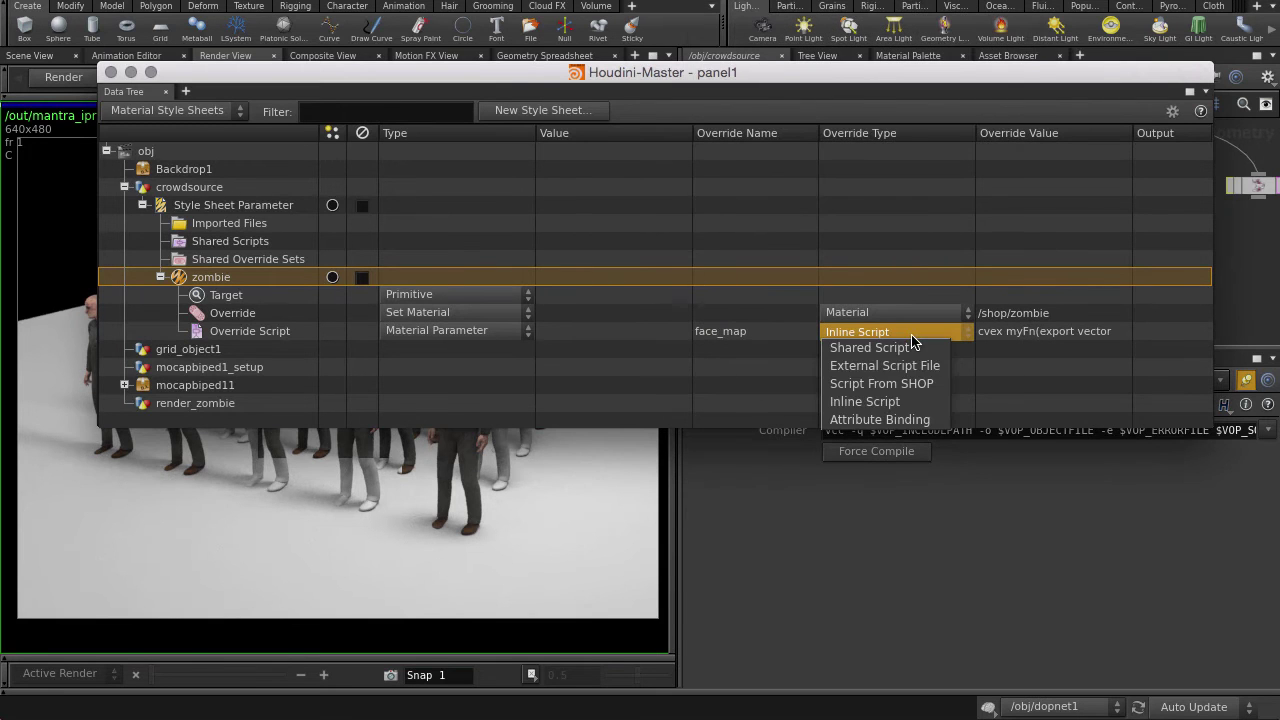
left_click(928, 390)
left_click_drag(880, 72, 754, 316)
left_click(994, 578)
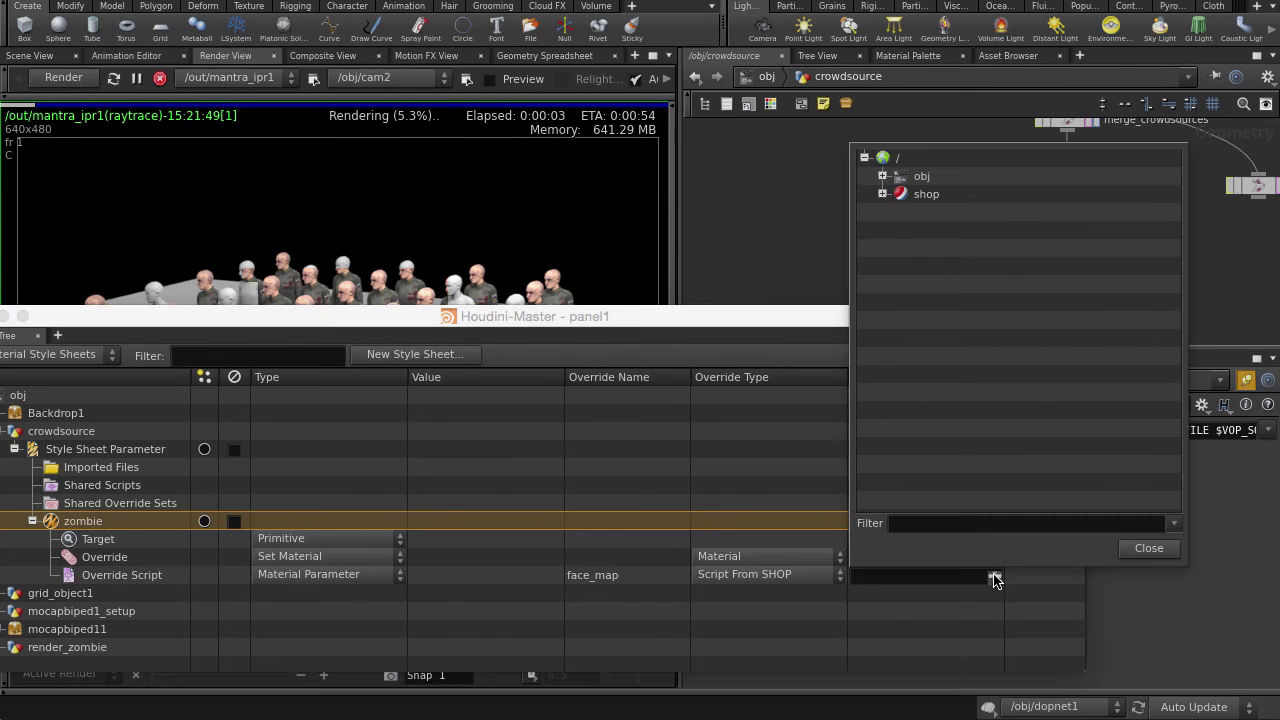
left_click(883, 193)
left_click(958, 302)
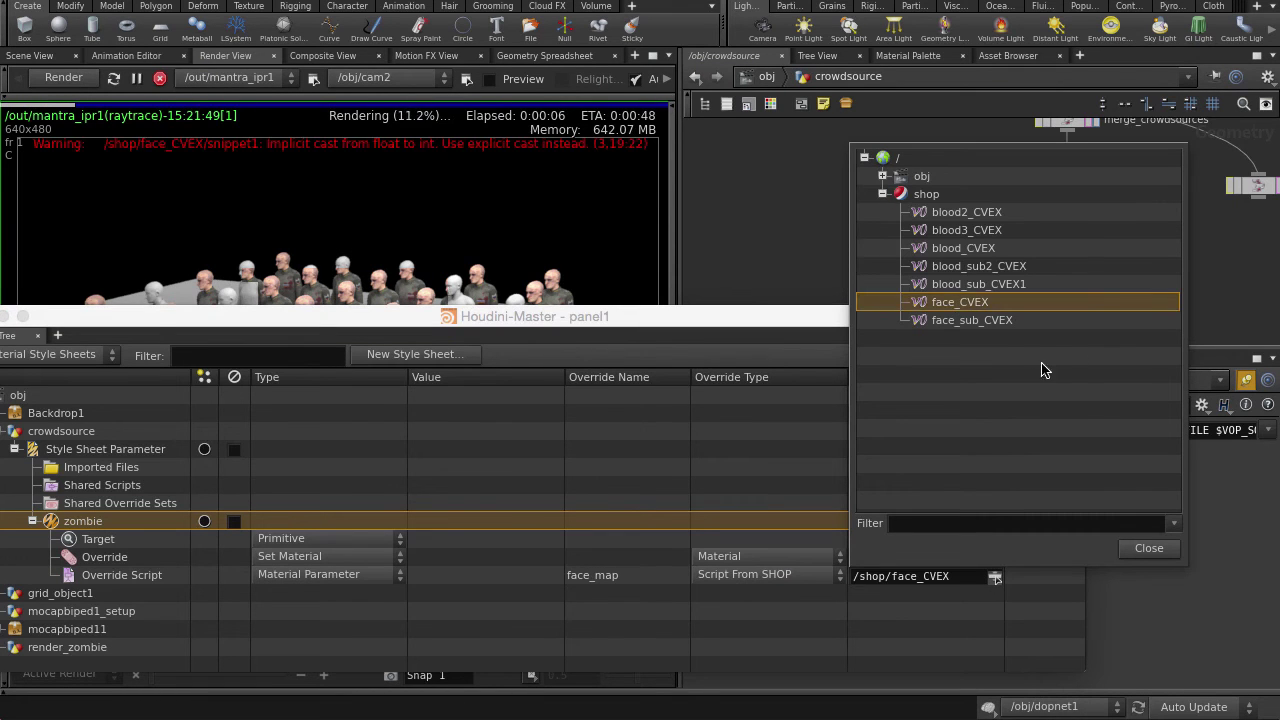
left_click(1149, 548)
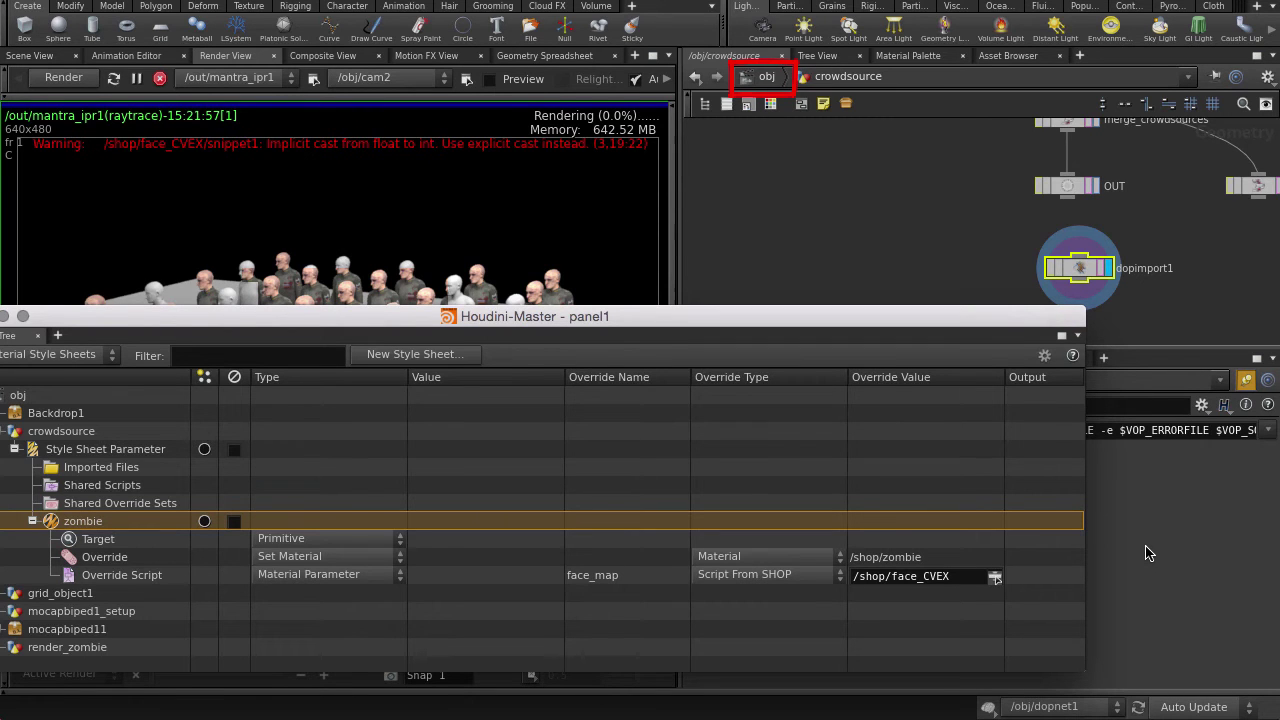
Inspect face_CVEX's face_map output, face_map and id input binds, and seed constant, then return up.
key("u")
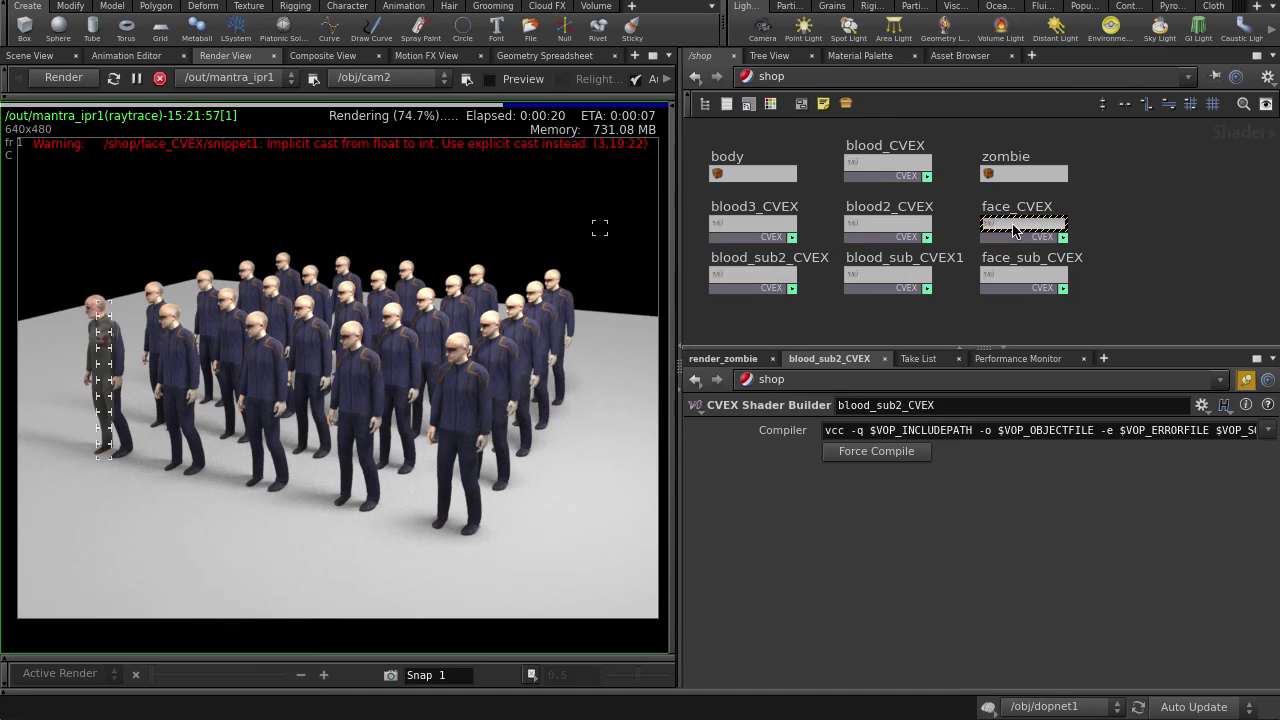
double_click(1013, 230)
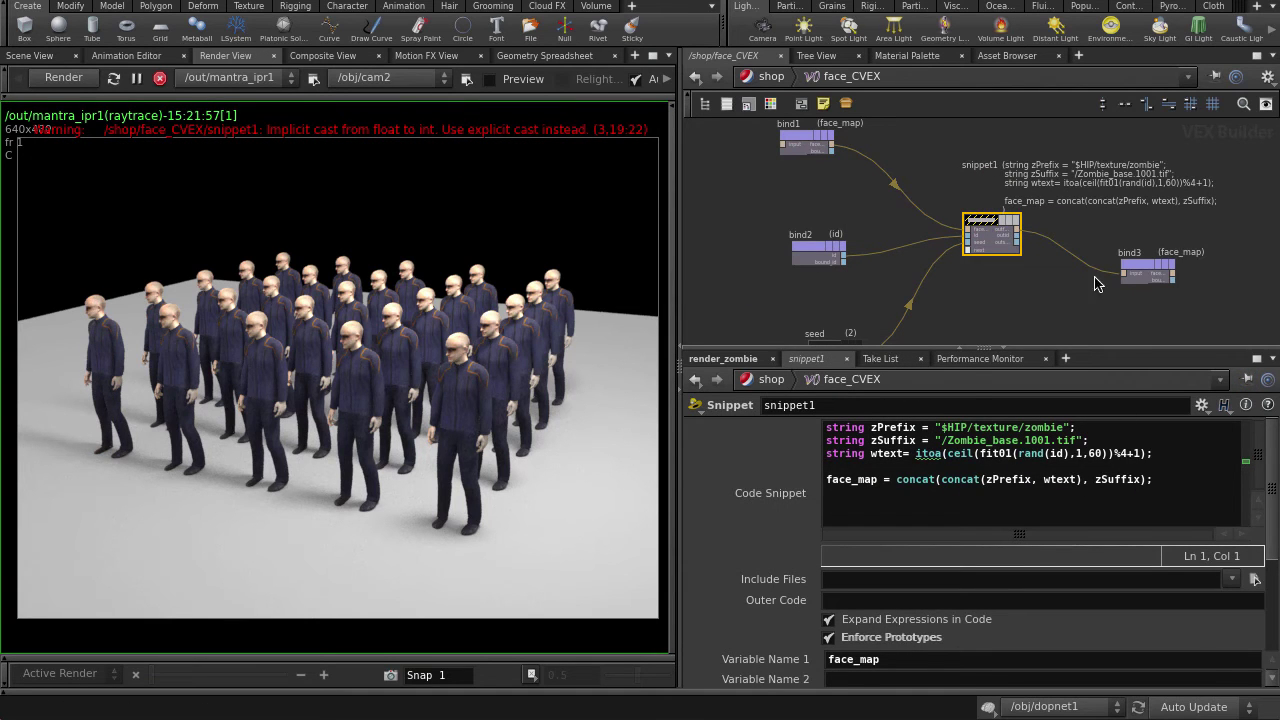
left_click(1145, 271)
scroll(860, 205, "down", 1)
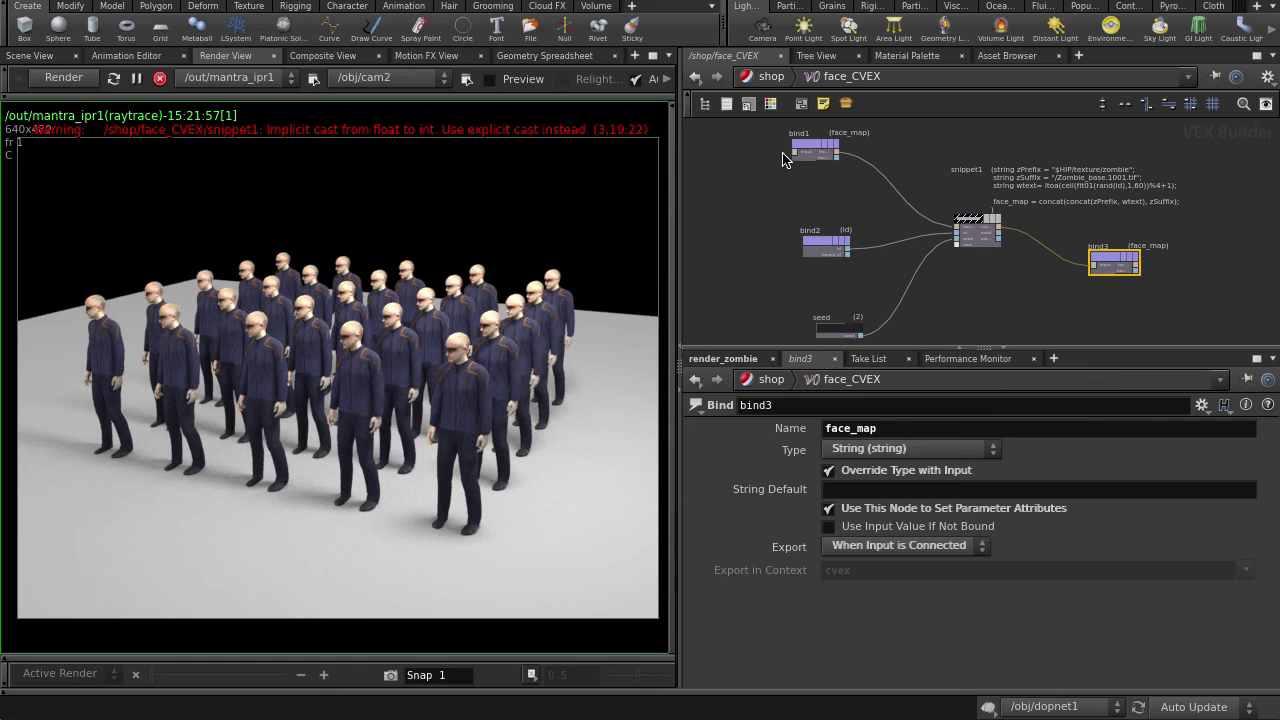
left_click(800, 150)
left_click_drag(778, 229, 822, 306)
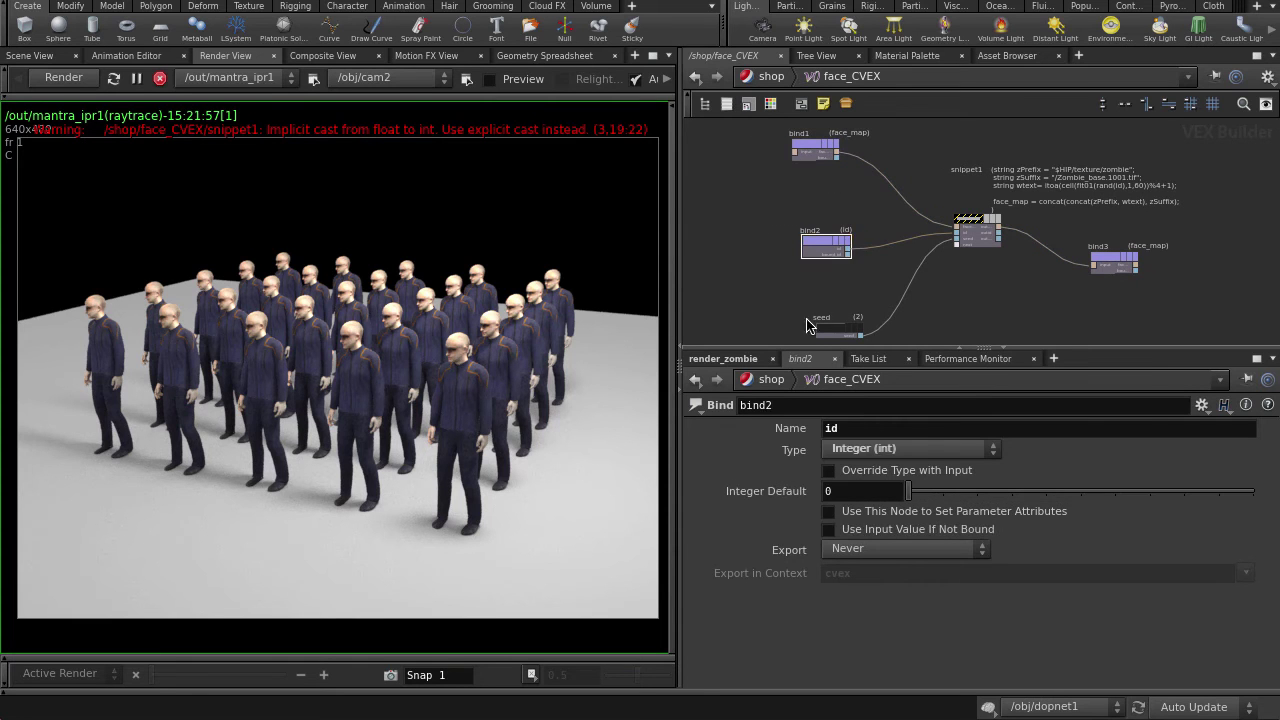
left_click(820, 328)
key("u")
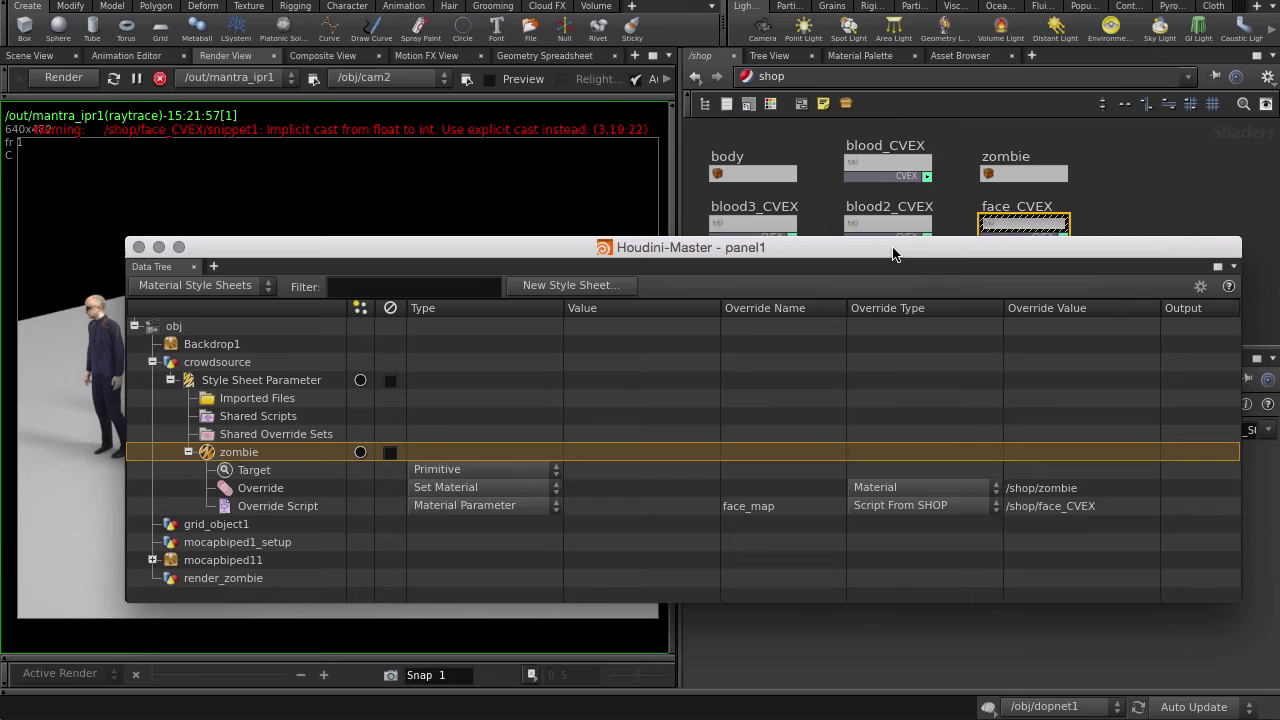
Add a data binding to the face_map override script, binding id to intrinsic:indexorder.
right_click(308, 510)
left_click(380, 607)
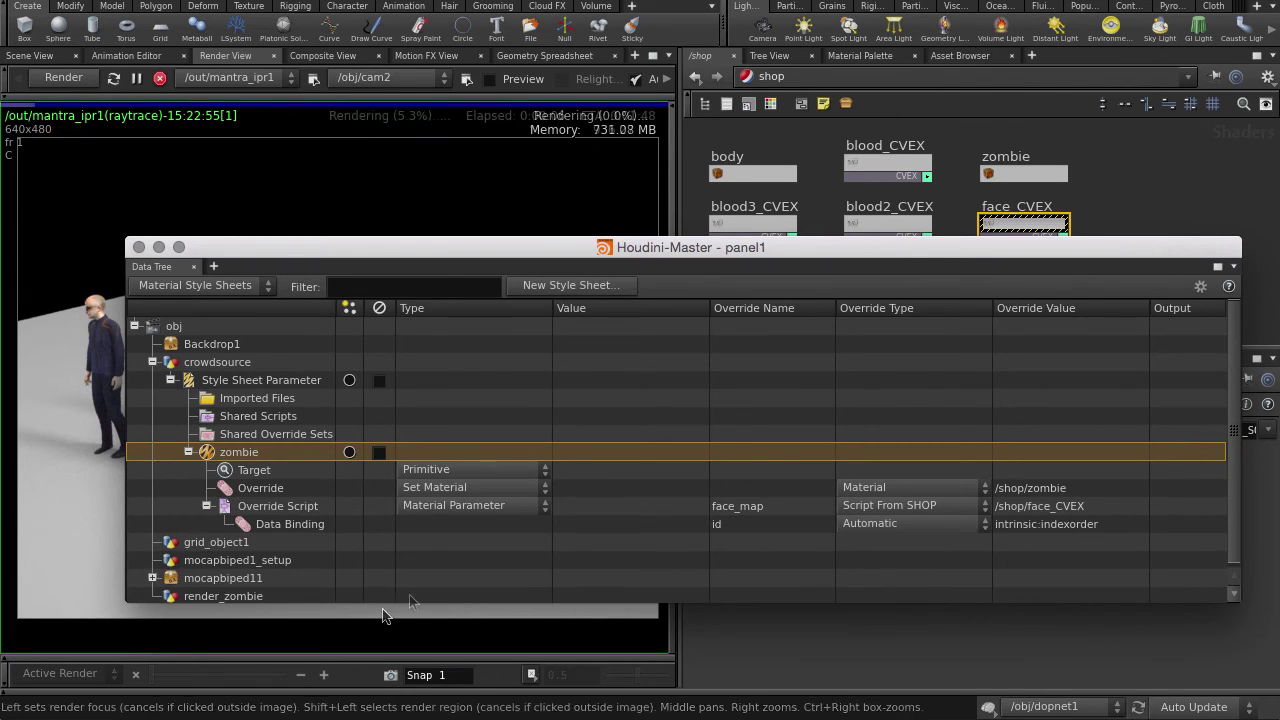
middle_click(587, 250)
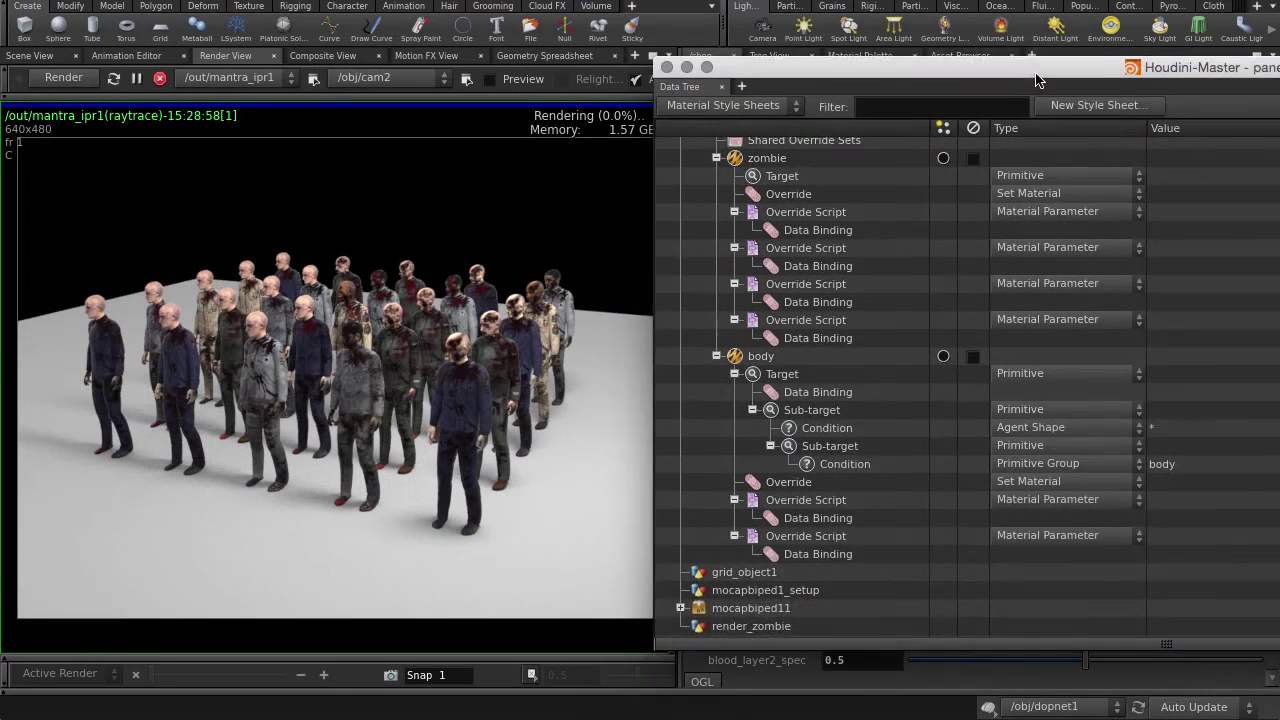
Enable the body style sheet so the IPR re-renders the crowd with varied uniforms.
left_click_drag(1031, 70, 1105, 85)
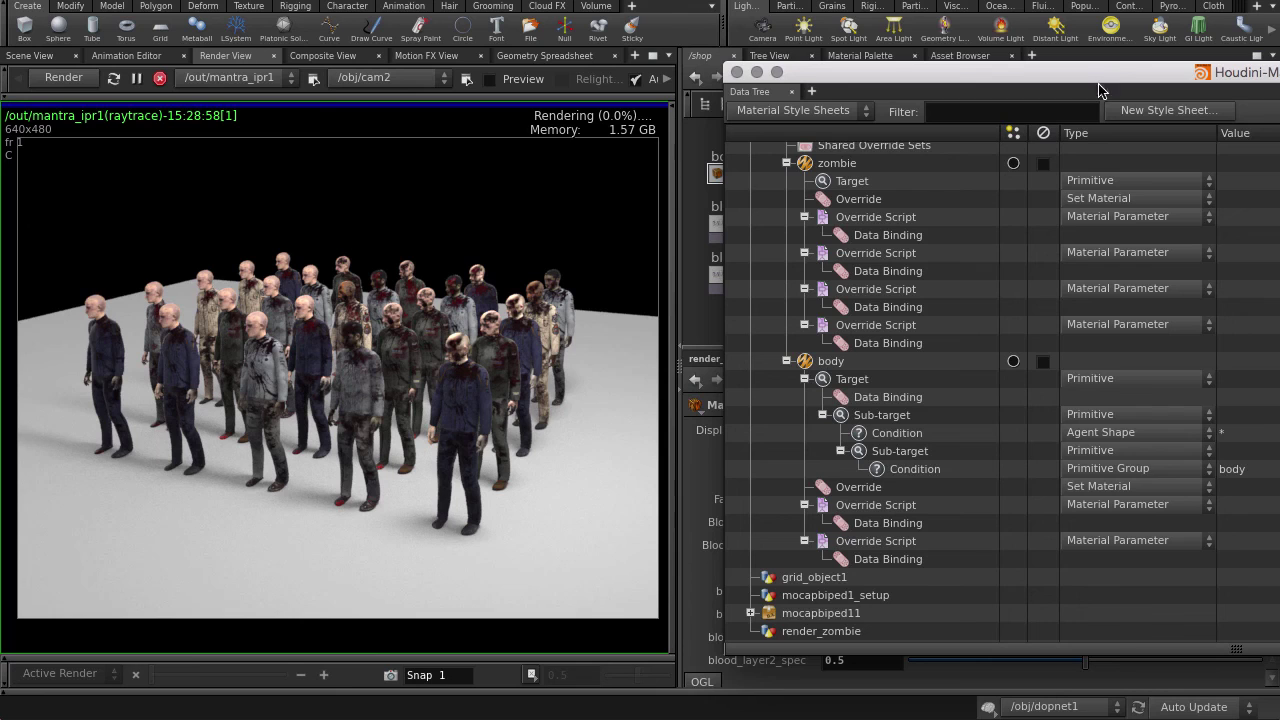
left_click(1043, 361)
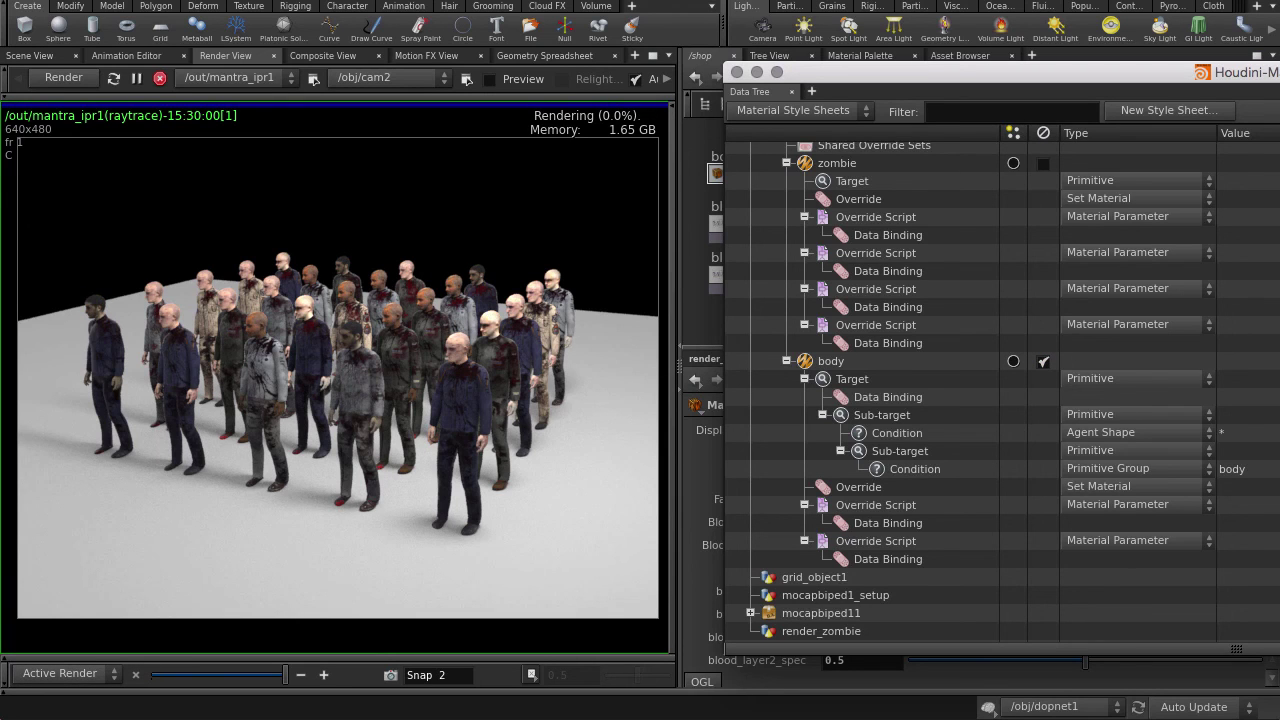